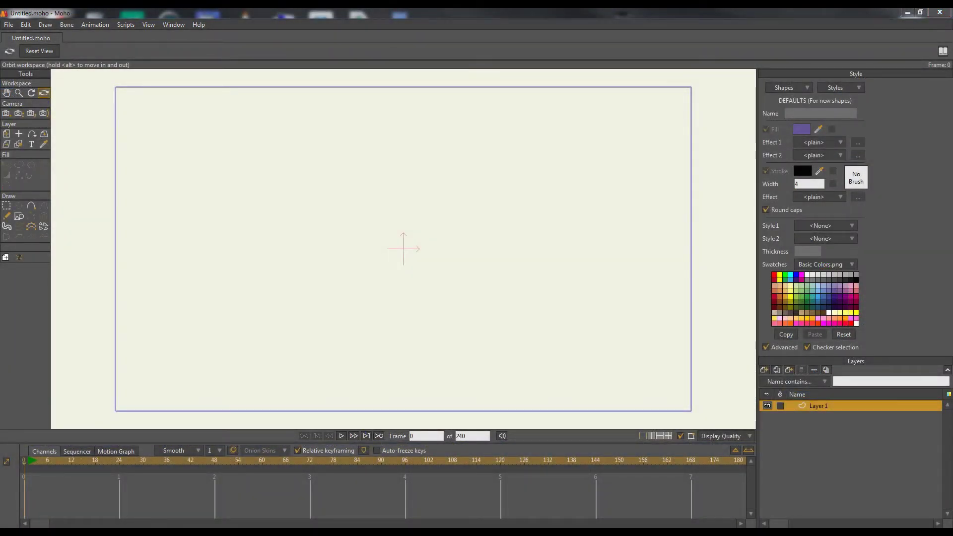
Step: Switch to the text editor to examine the skeletal and motion data in back_flip.bvh, and preview the motion in bvhacker
{"action": "key", "text": "alt+Tab"}
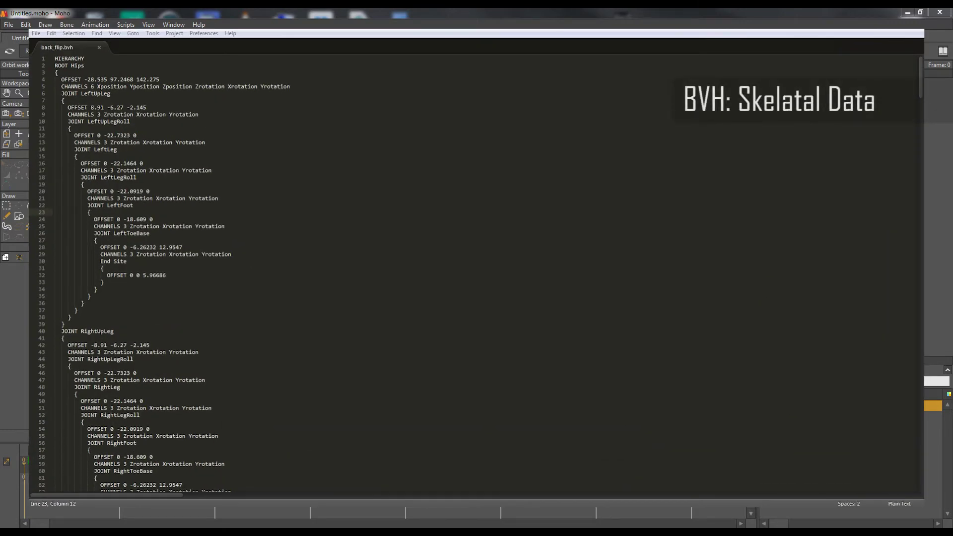
{"action": "left_click_drag", "start_coordinate": [922, 90], "coordinate": [924, 135]}
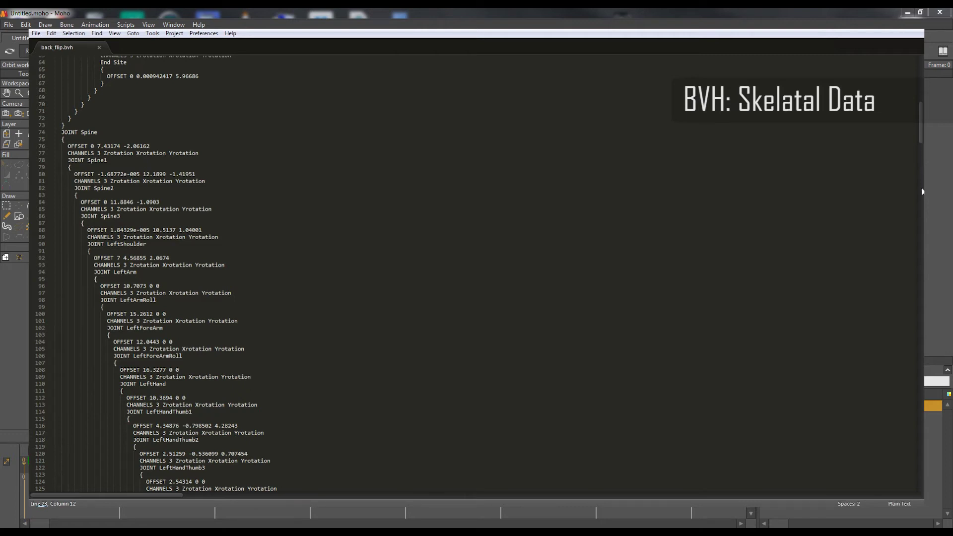
{"action": "scroll", "coordinate": [923, 204], "scroll_direction": "down", "scroll_amount": 10}
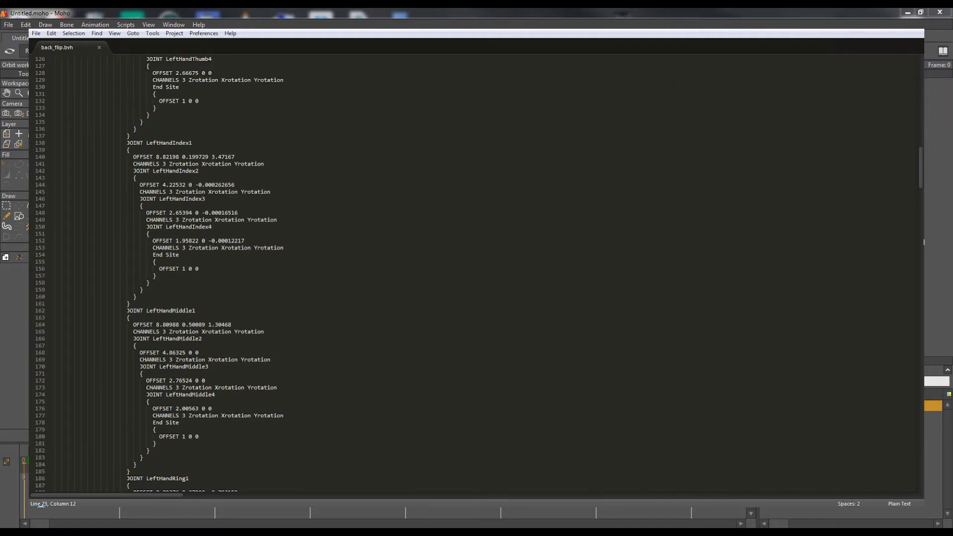
{"action": "scroll", "coordinate": [924, 242], "scroll_direction": "down", "scroll_amount": 10}
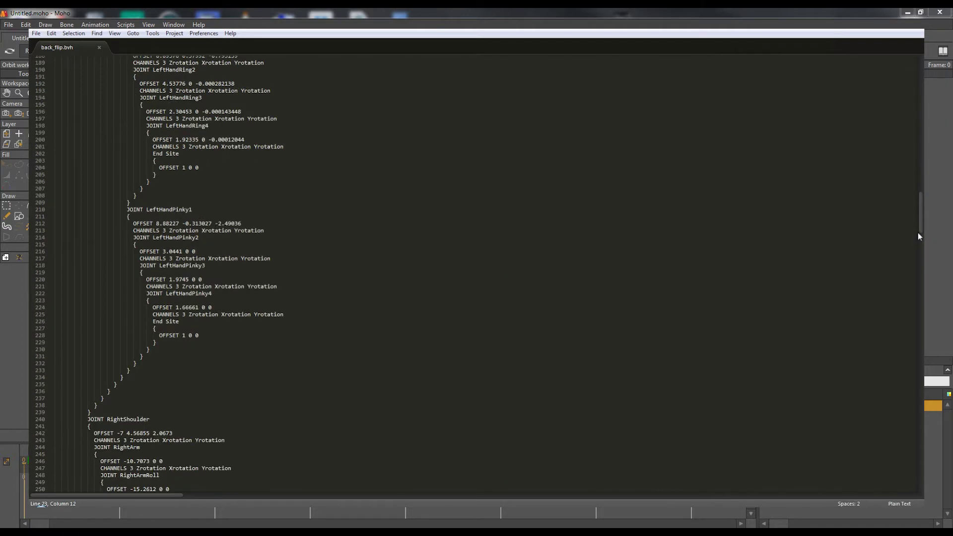
{"action": "left_click_drag", "start_coordinate": [921, 225], "coordinate": [922, 337]}
{"action": "scroll", "coordinate": [132, 25], "scroll_direction": "down", "scroll_amount": 20}
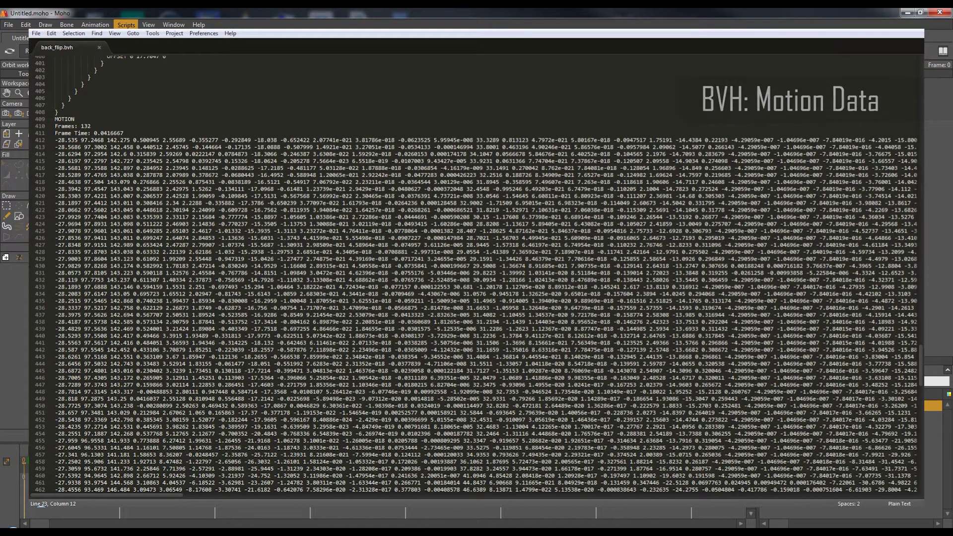
{"action": "left_click_drag", "start_coordinate": [919, 369], "coordinate": [924, 461]}
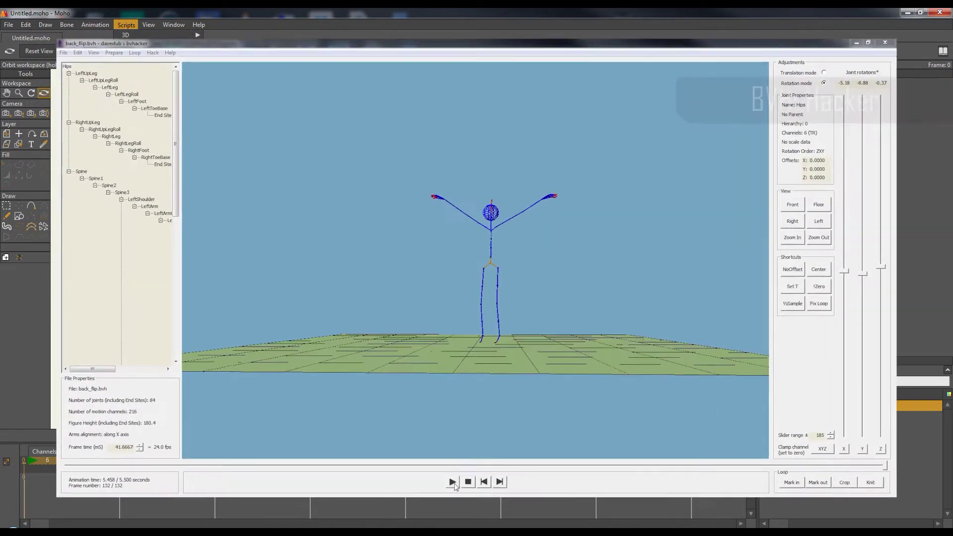
{"action": "left_click", "coordinate": [450, 503]}
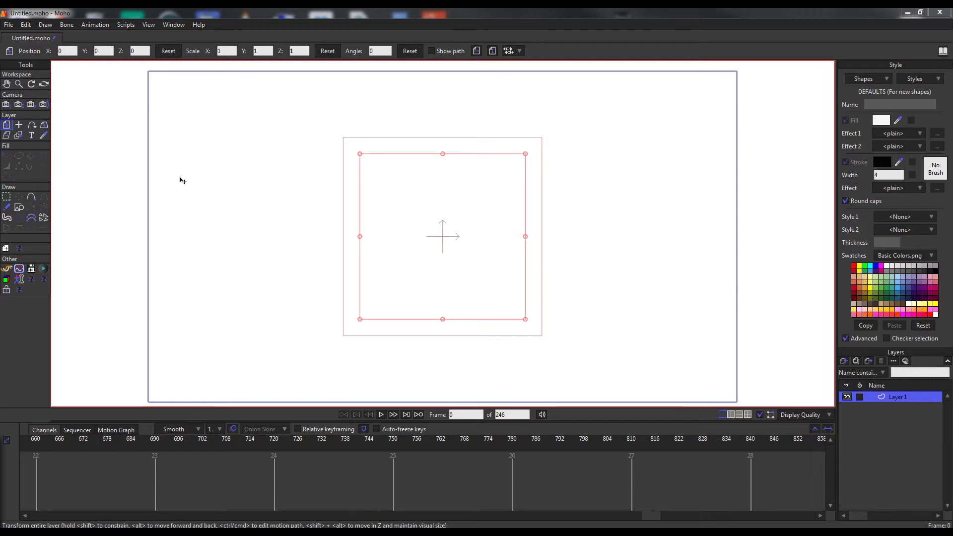
Step: Locate the BVH Bones command among the Tools scripts without running it
{"action": "left_click", "coordinate": [126, 24]}
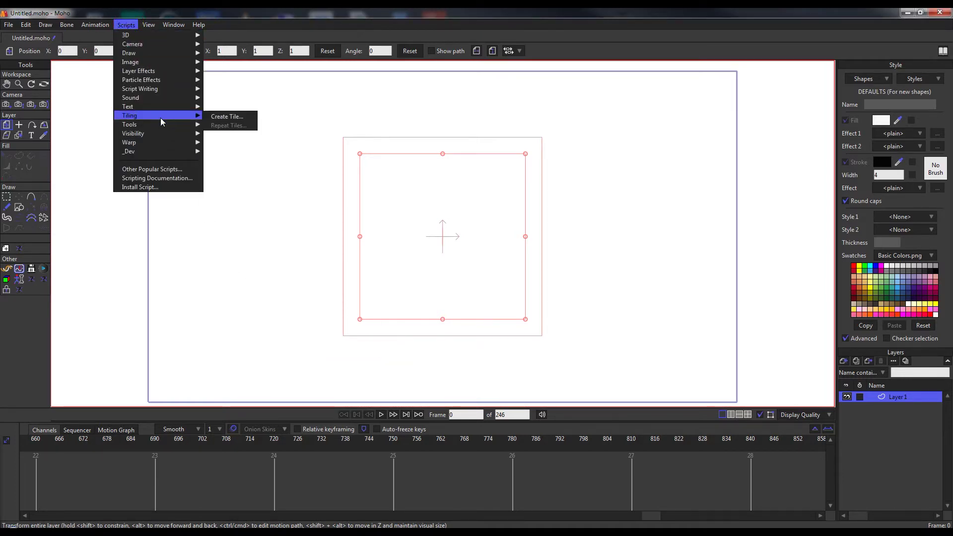
{"action": "mouse_move", "coordinate": [163, 125]}
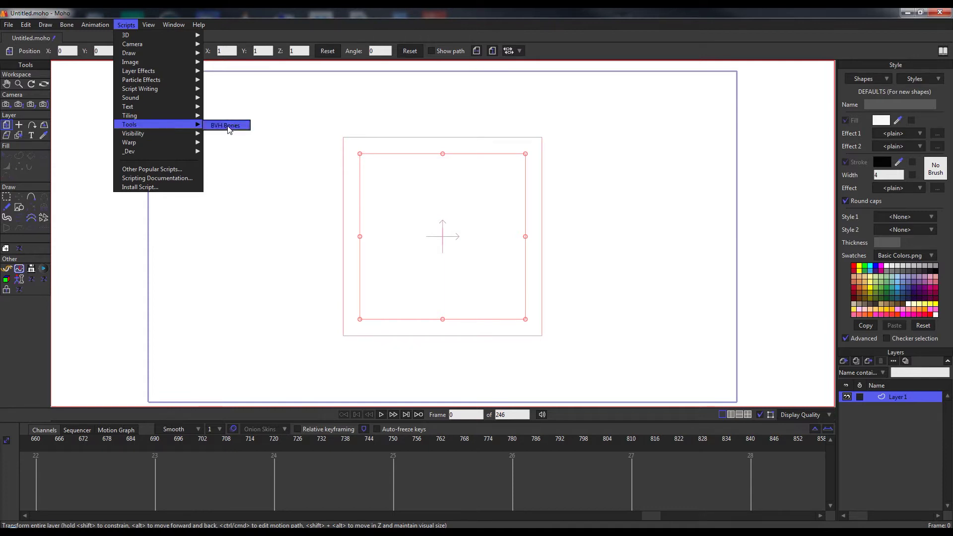
{"action": "key", "text": "Escape"}
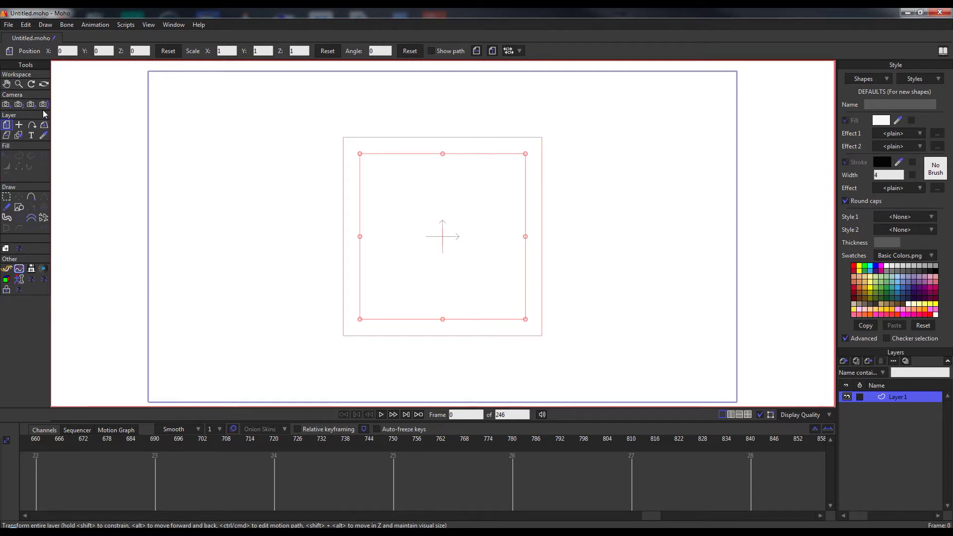
Step: Open the keyboard shortcut settings and filter the actions by "bv"
{"action": "left_click", "coordinate": [26, 25]}
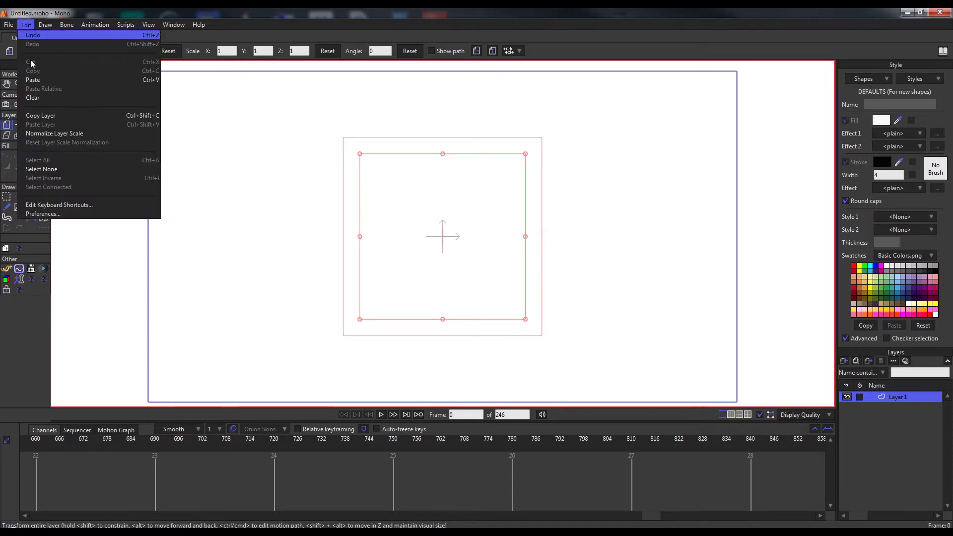
{"action": "left_click", "coordinate": [27, 25]}
{"action": "left_click", "coordinate": [26, 25]}
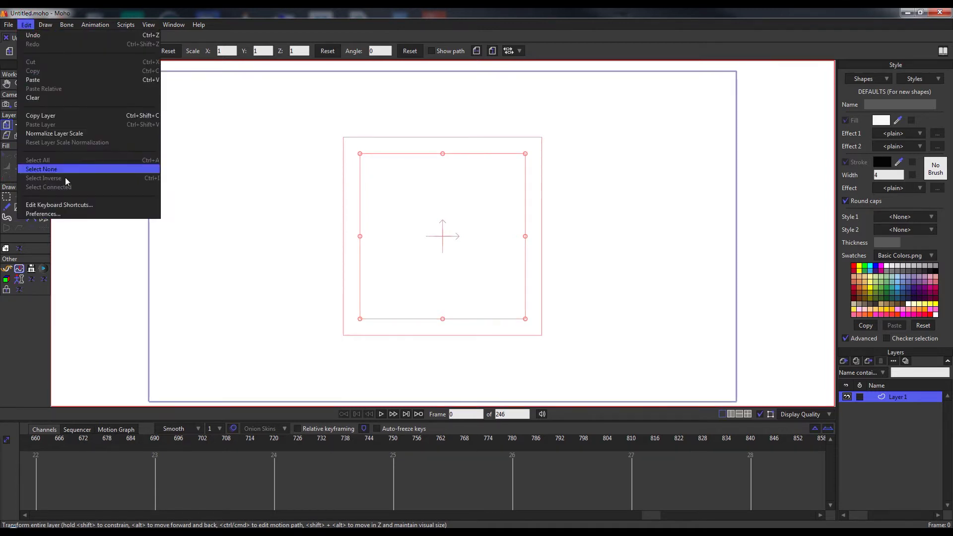
{"action": "left_click", "coordinate": [68, 205]}
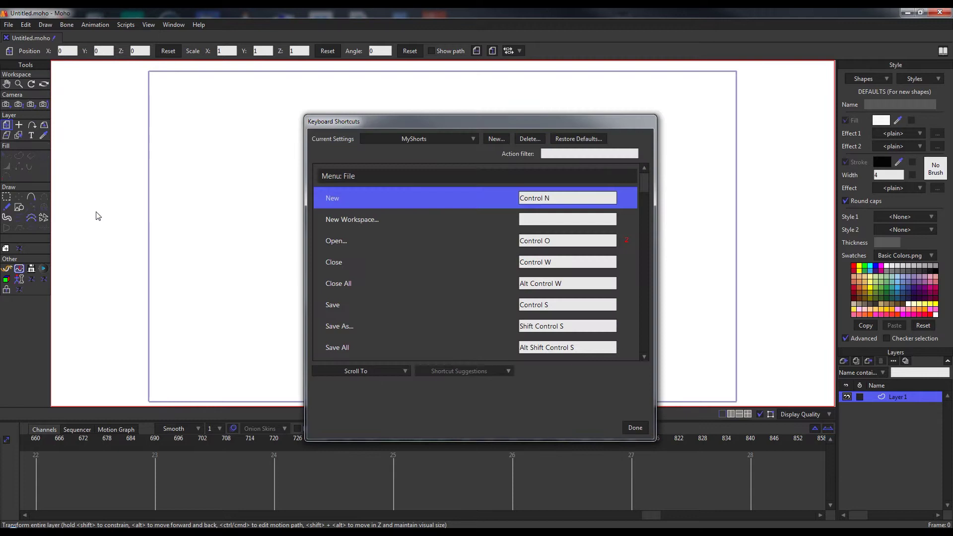
{"action": "left_click", "coordinate": [563, 155]}
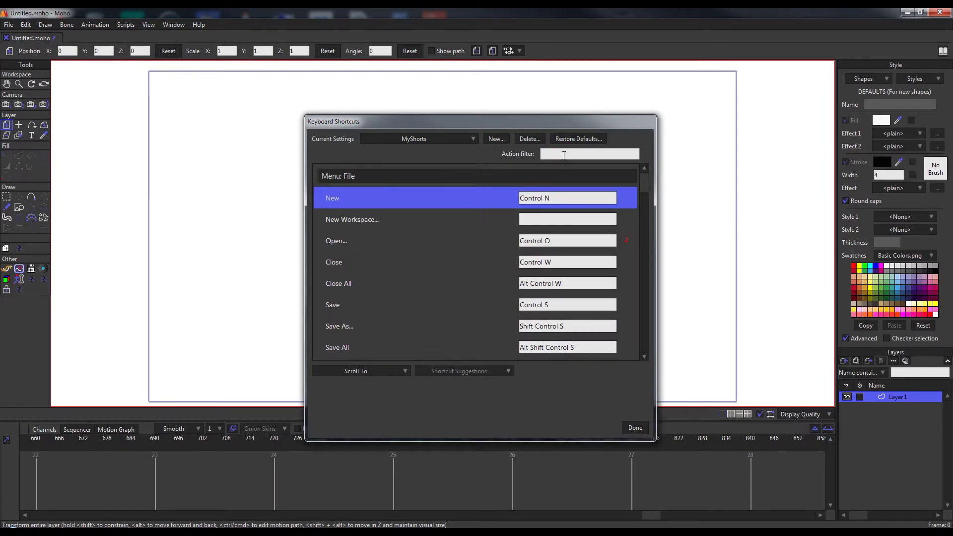
{"action": "type", "text": "bv"}
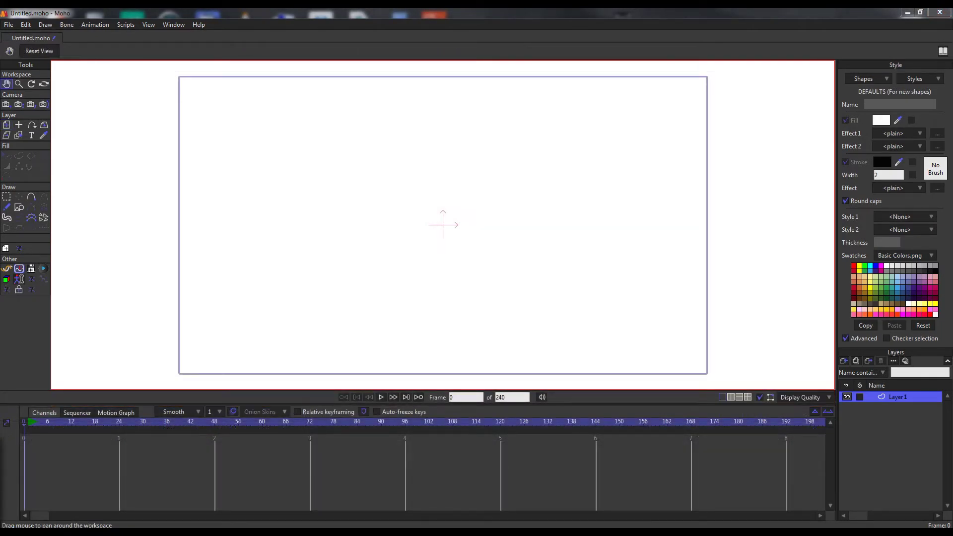
Step: Start the BVH Bones tool and choose 08_10.bvh from the D:\Data\BVH folder as the file to import
{"action": "left_click", "coordinate": [23, 280]}
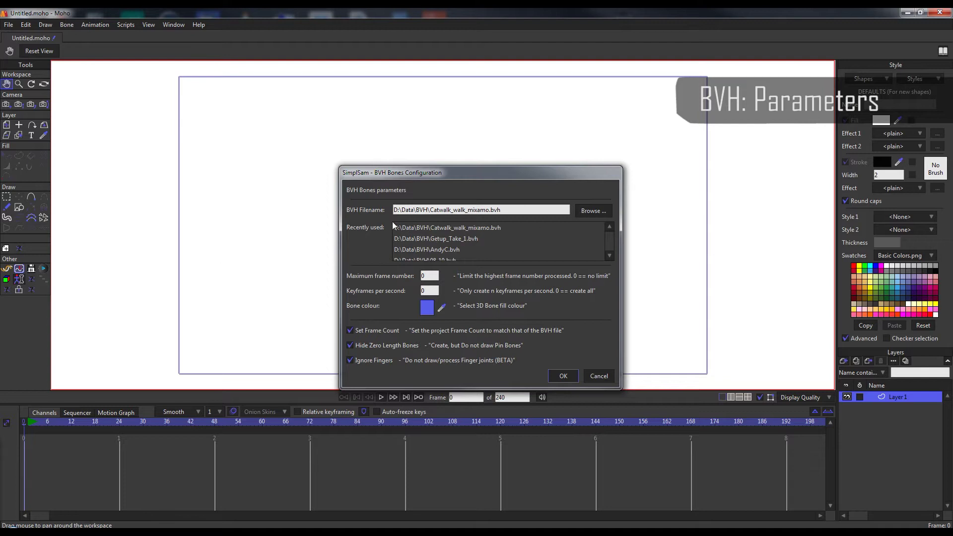
{"action": "left_click", "coordinate": [511, 211]}
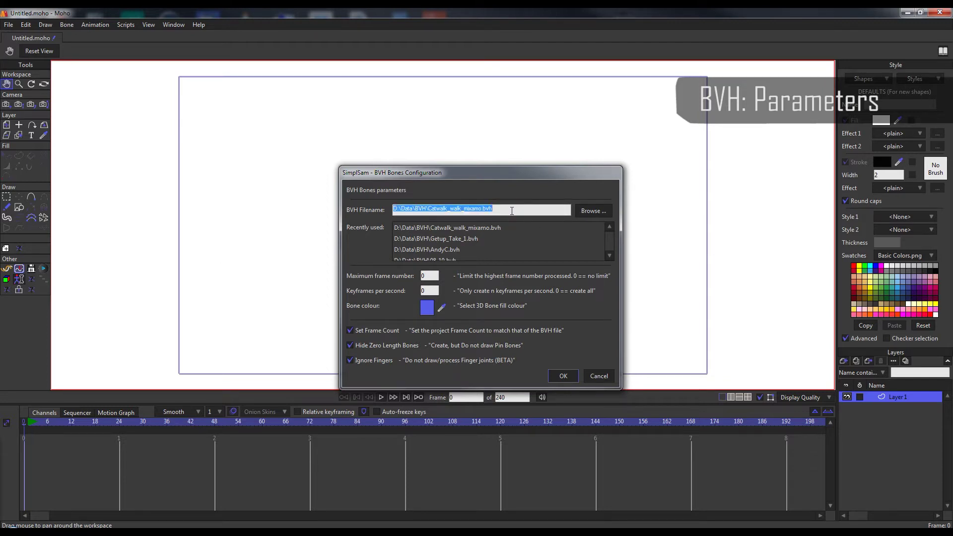
{"action": "left_click", "coordinate": [598, 214]}
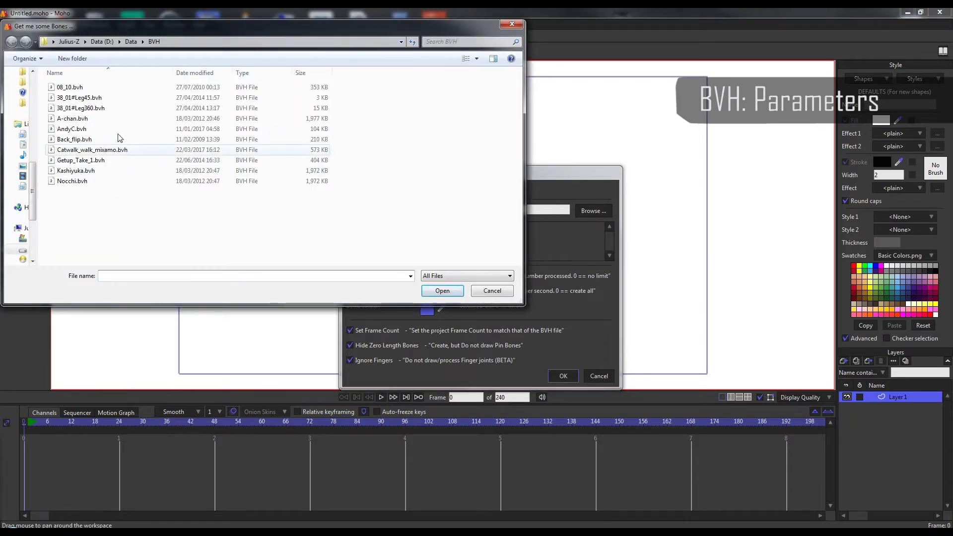
{"action": "left_click", "coordinate": [74, 87]}
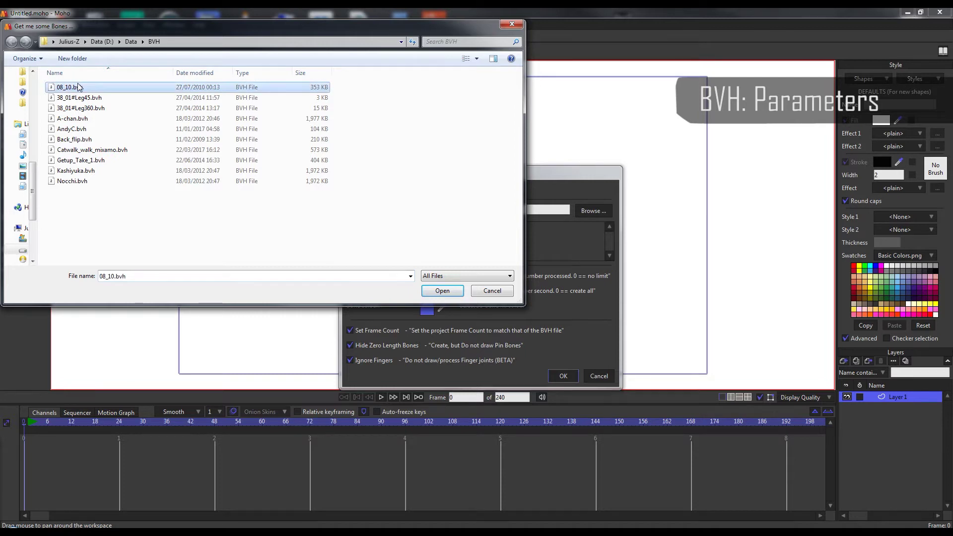
{"action": "left_click", "coordinate": [439, 293]}
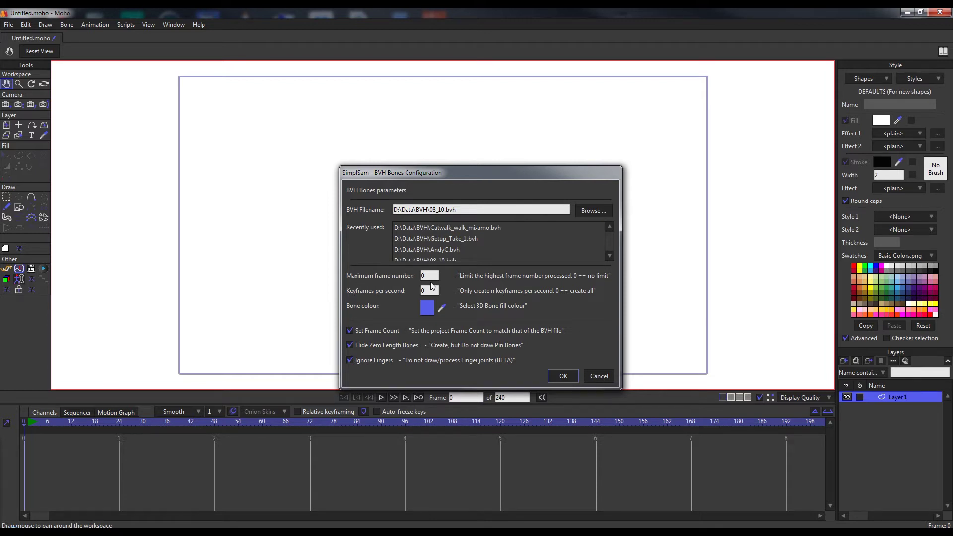
Step: Try a maximum frame number of 120 for the BVH import and reset it to 0
{"action": "key", "text": "shift+Tab"}
{"action": "type", "text": "10"}
{"action": "type", "text": "5"}
{"action": "left_click", "coordinate": [431, 291]}
{"action": "double_click", "coordinate": [430, 275]}
{"action": "type", "text": "120"}
{"action": "left_click", "coordinate": [430, 290]}
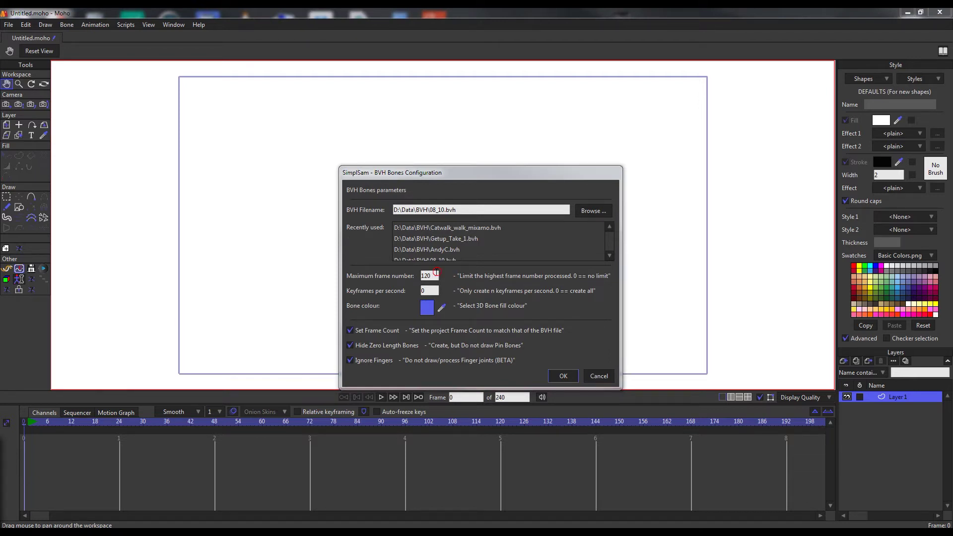
{"action": "double_click", "coordinate": [430, 276]}
{"action": "type", "text": "0"}
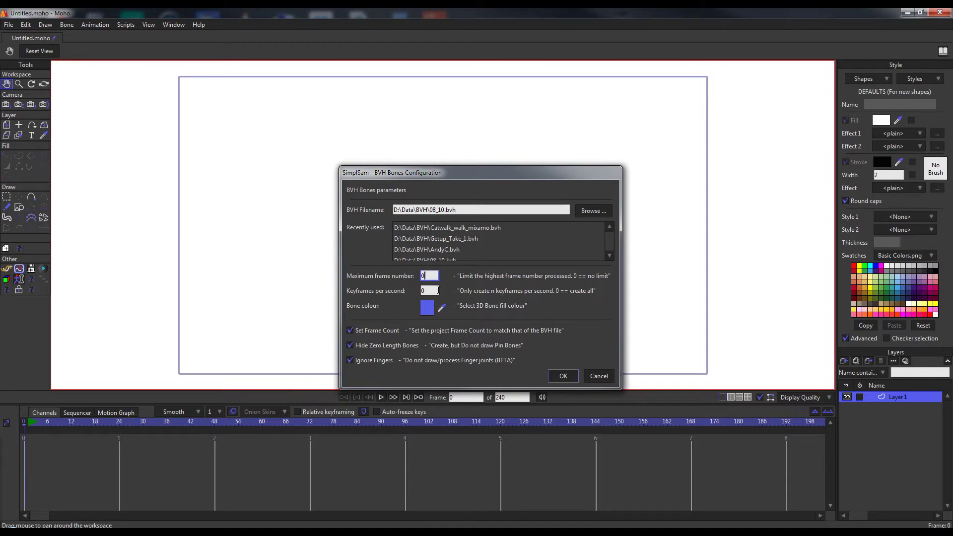
Step: Import 08_10.bvh with no frame limit, all keyframes, Set Frame Count, Hide Zero Length Bones and Ignore Fingers enabled
{"action": "left_click", "coordinate": [430, 290]}
{"action": "left_click", "coordinate": [222, 479]}
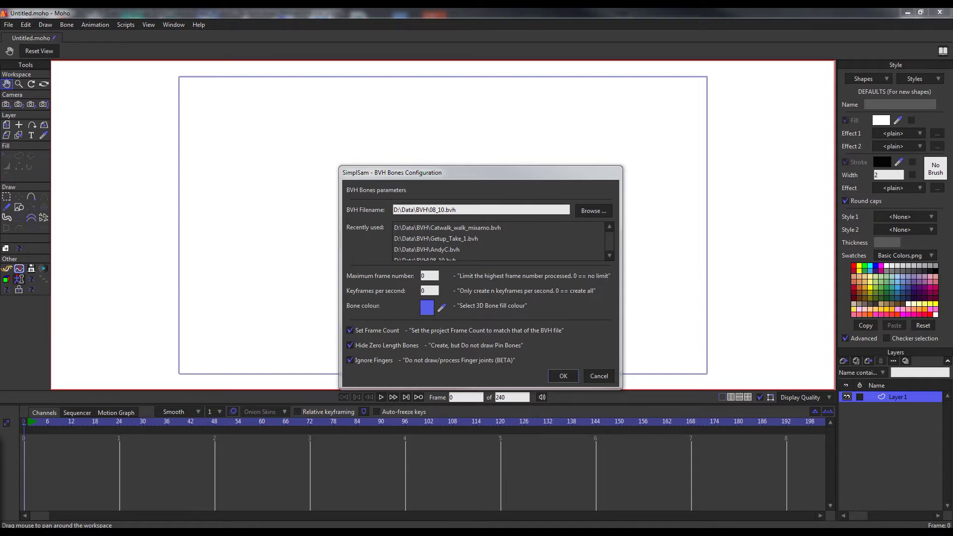
{"action": "left_click", "coordinate": [471, 212]}
{"action": "left_click", "coordinate": [420, 209]}
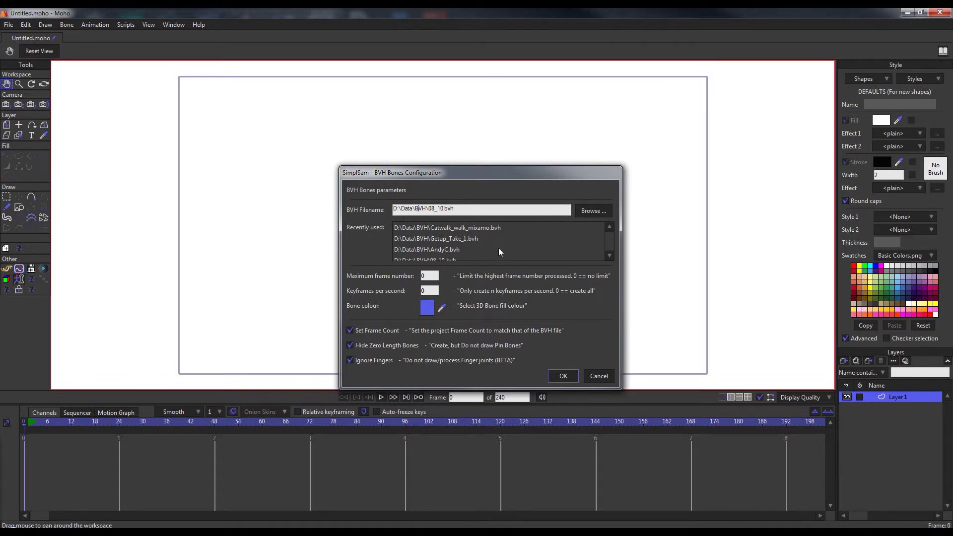
{"action": "left_click", "coordinate": [559, 376]}
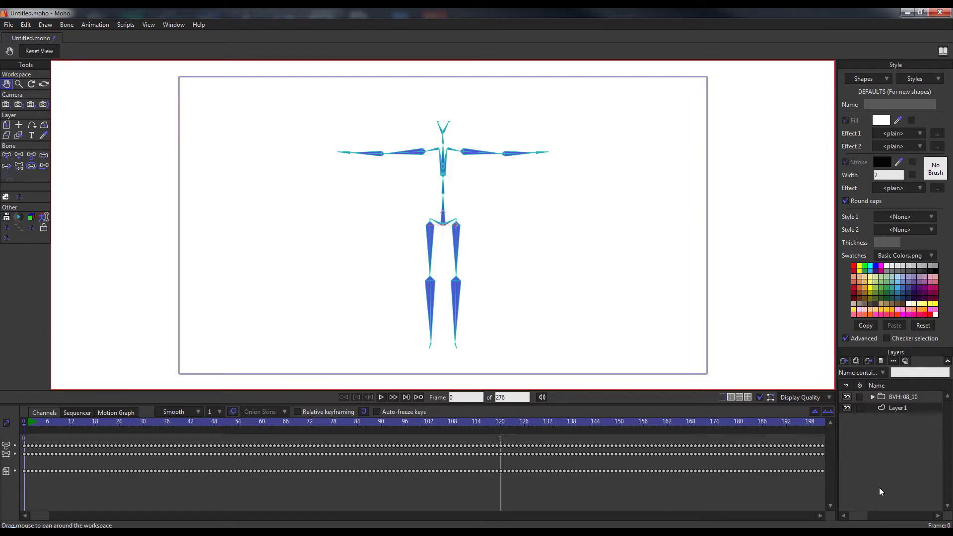
Step: Expand the BVH: 08_10 group, hide and reshow the 3D Bones layer to compare it with 2D Bones, and select 3D Bones
{"action": "left_click", "coordinate": [873, 397]}
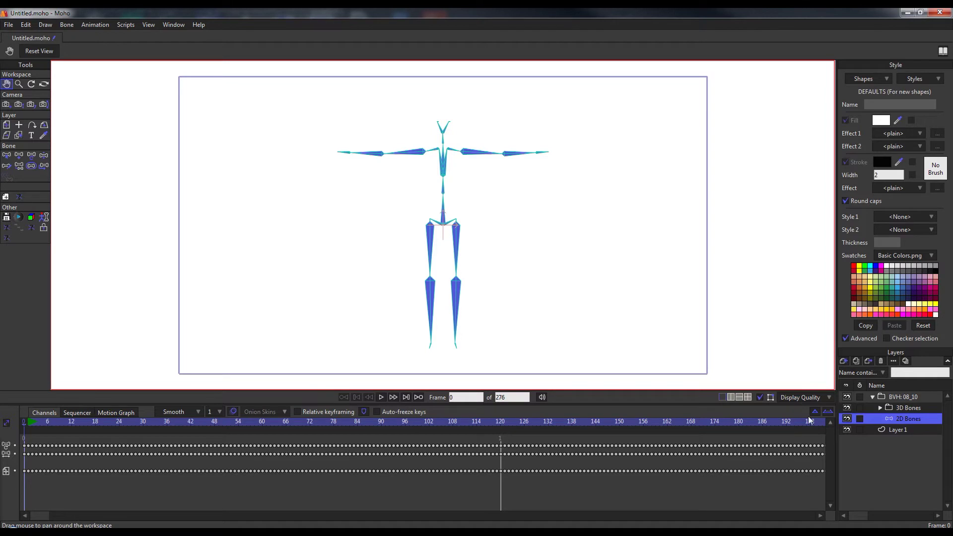
{"action": "left_click", "coordinate": [847, 407]}
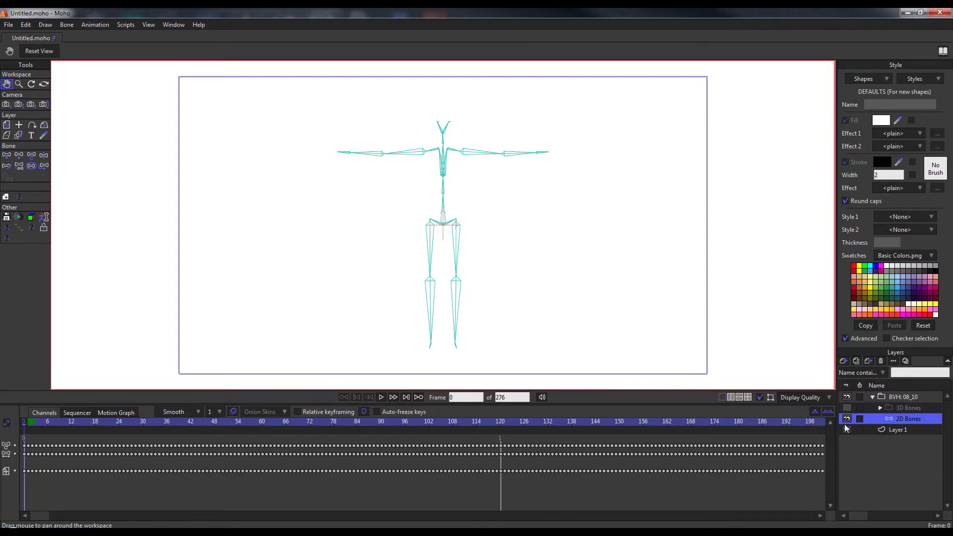
{"action": "left_click", "coordinate": [847, 408]}
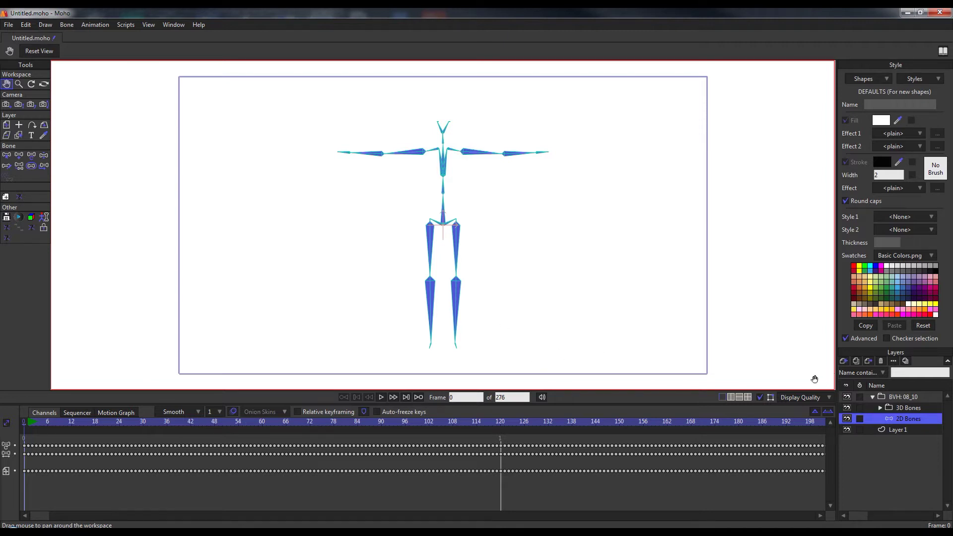
{"action": "left_click", "coordinate": [908, 407]}
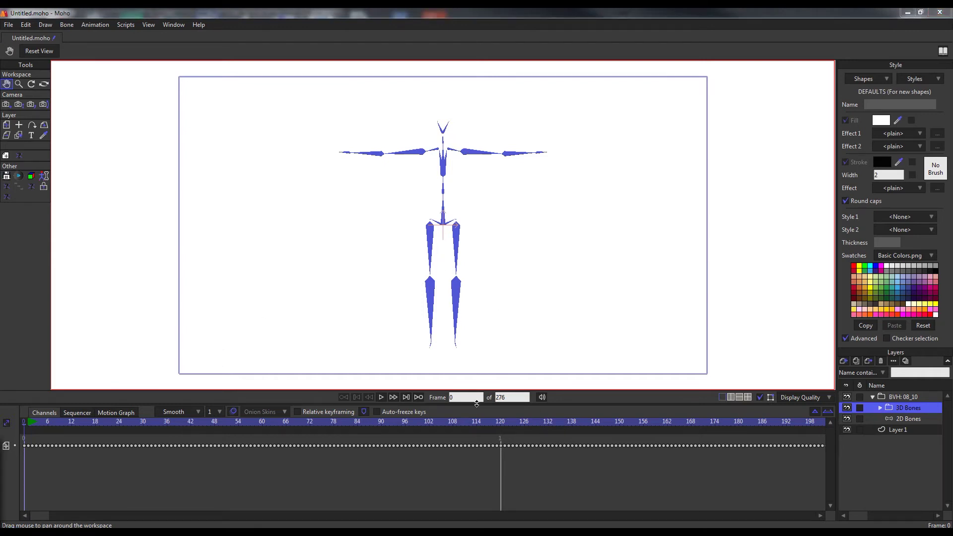
Step: Check the end frame and the frame rate in the project settings, leaving them without changes
{"action": "double_click", "coordinate": [517, 398]}
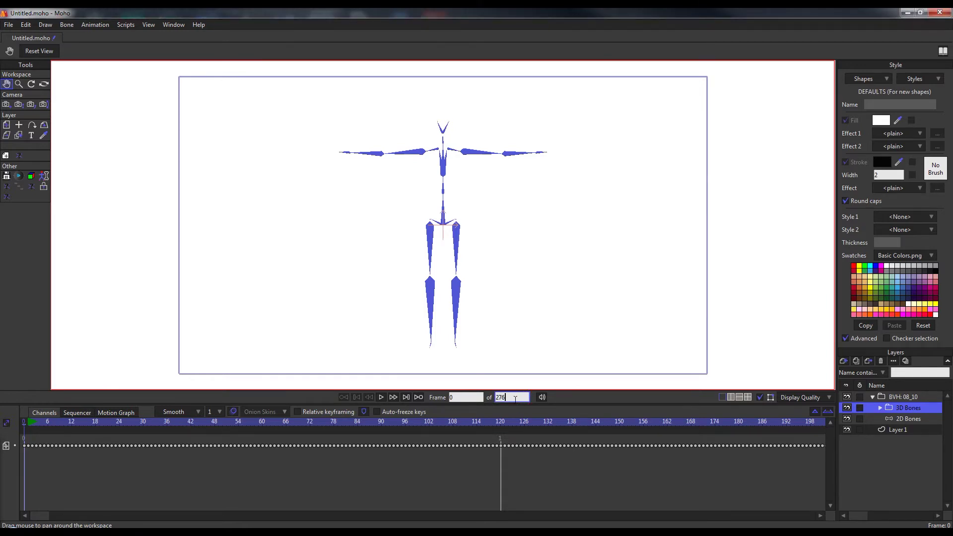
{"action": "left_click", "coordinate": [14, 28]}
{"action": "left_click", "coordinate": [58, 217]}
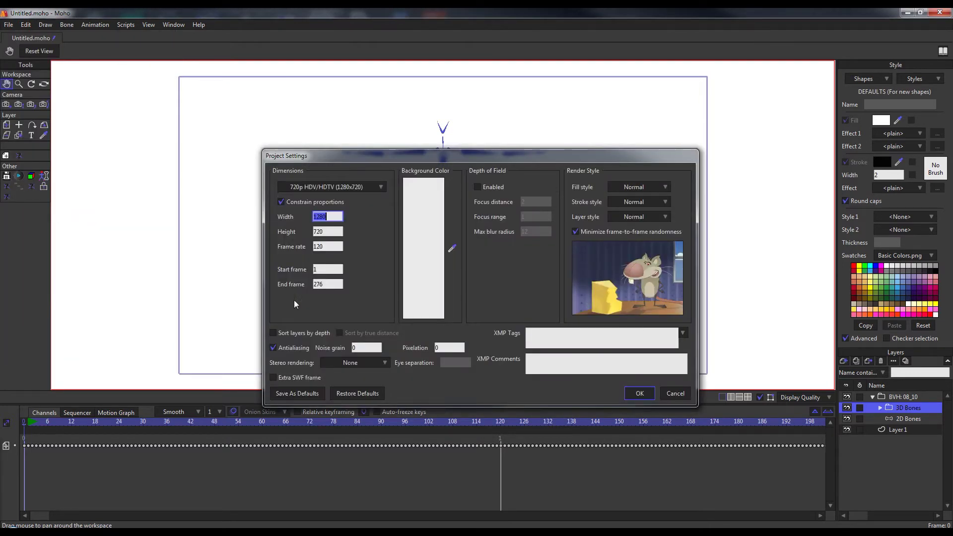
{"action": "left_click", "coordinate": [335, 247]}
{"action": "left_click", "coordinate": [674, 393]}
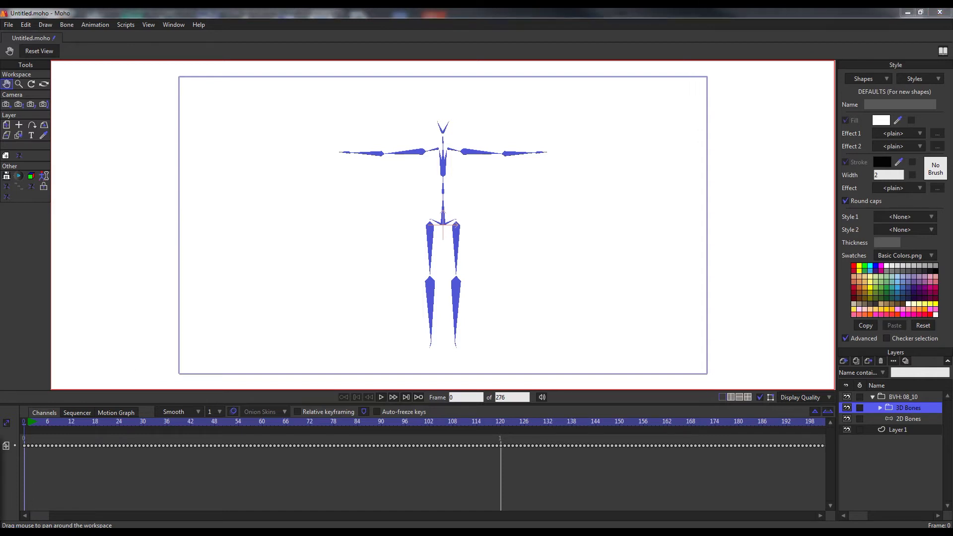
Step: Expand the BVH: 08_10 group, its 3D Bones group and the nested X0001 - hip -> rButtock and X0002 - rButtock -> rThigh groups
{"action": "left_click", "coordinate": [815, 412]}
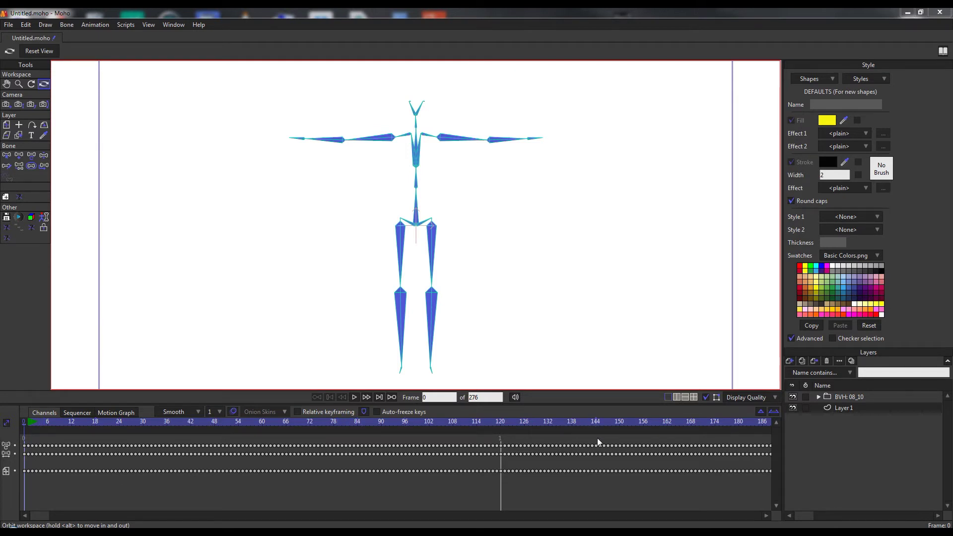
{"action": "left_click", "coordinate": [820, 398]}
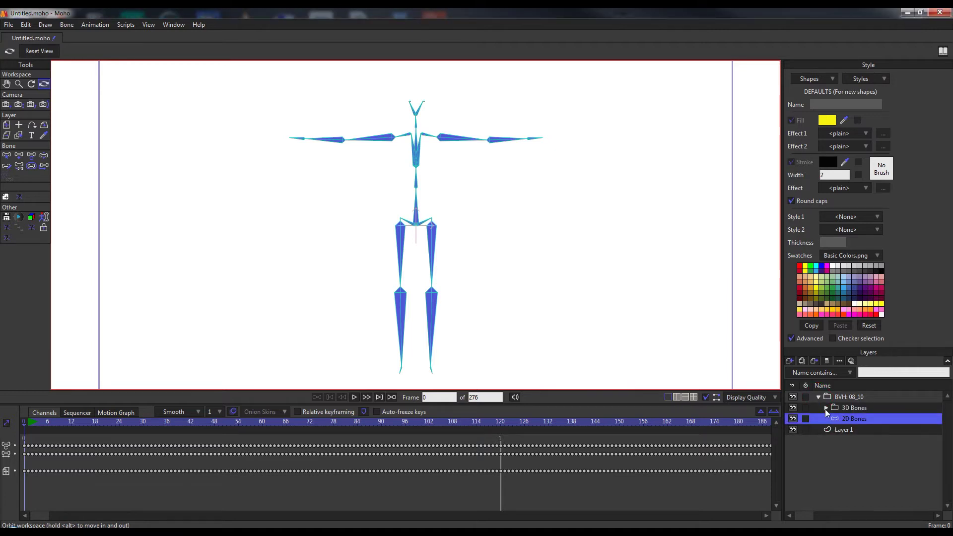
{"action": "left_click", "coordinate": [826, 409]}
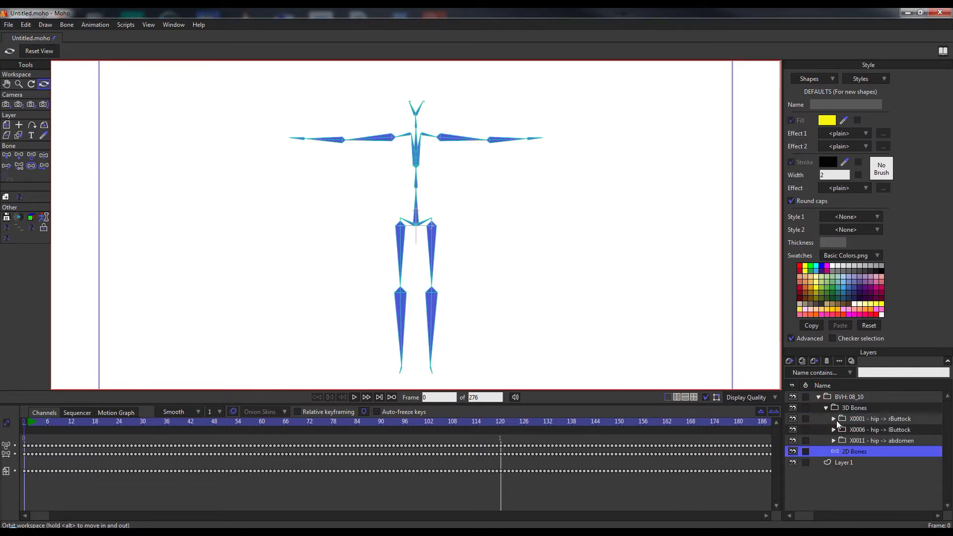
{"action": "left_click", "coordinate": [834, 419]}
{"action": "left_click", "coordinate": [841, 441]}
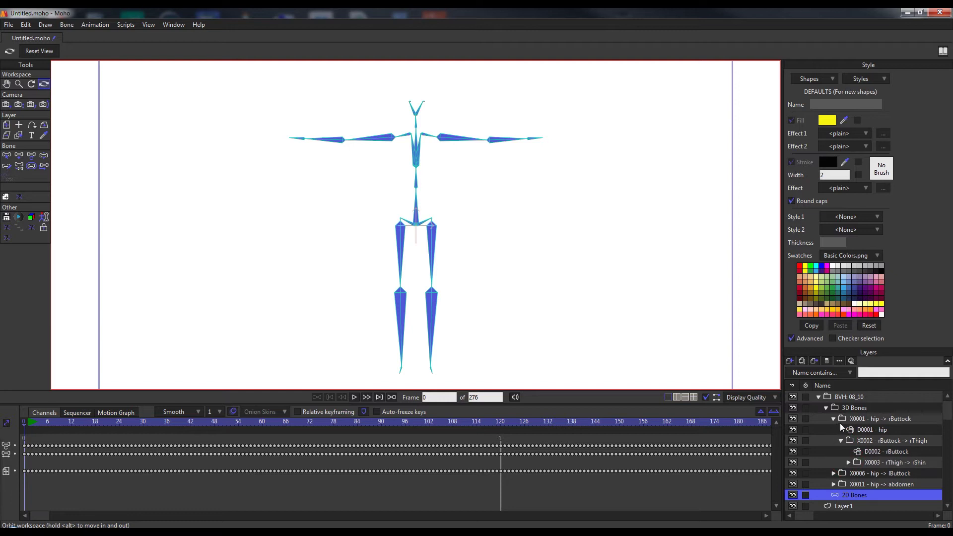
Step: Select the X0001 and X0002 group layers and the D0001 - hip vector layer in turn to compare their contents and keyframes
{"action": "left_click", "coordinate": [863, 419]}
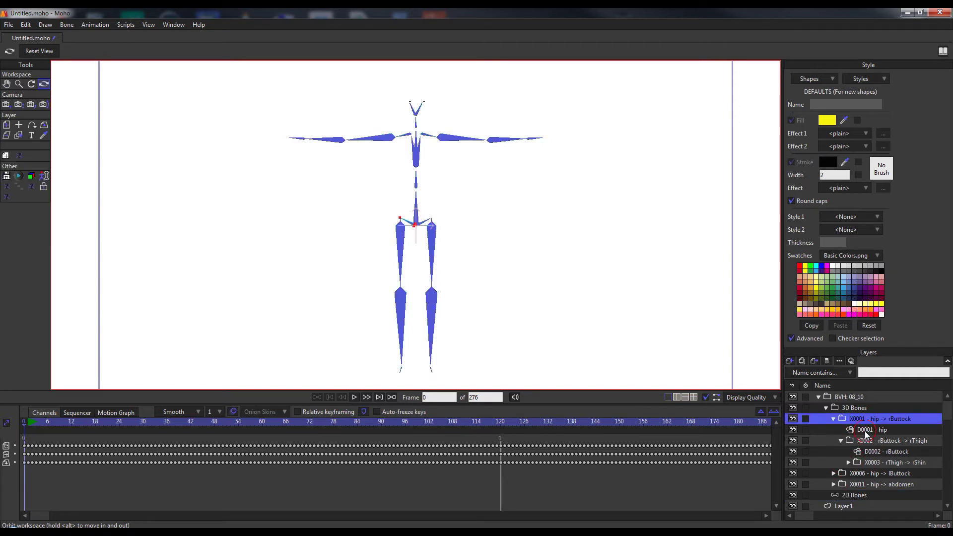
{"action": "left_click", "coordinate": [865, 431]}
{"action": "left_click", "coordinate": [869, 441]}
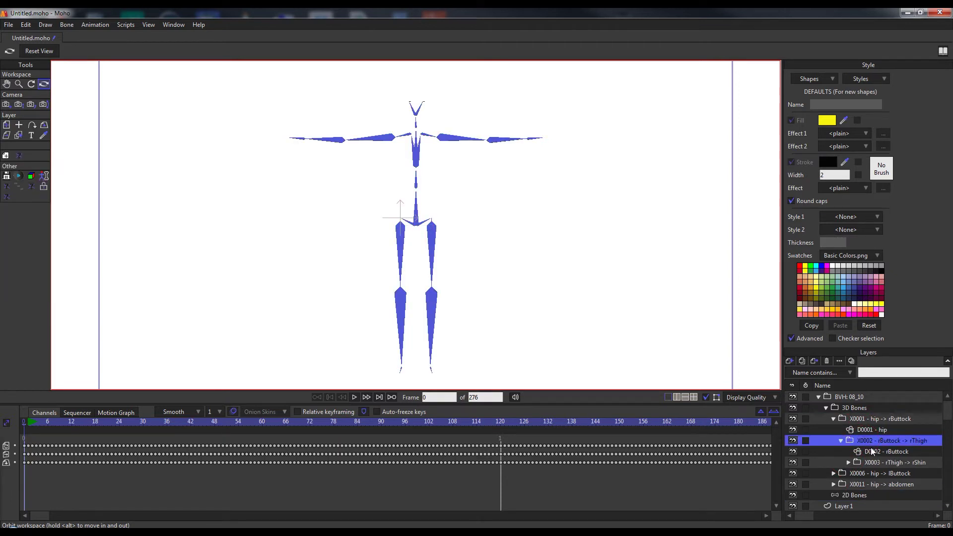
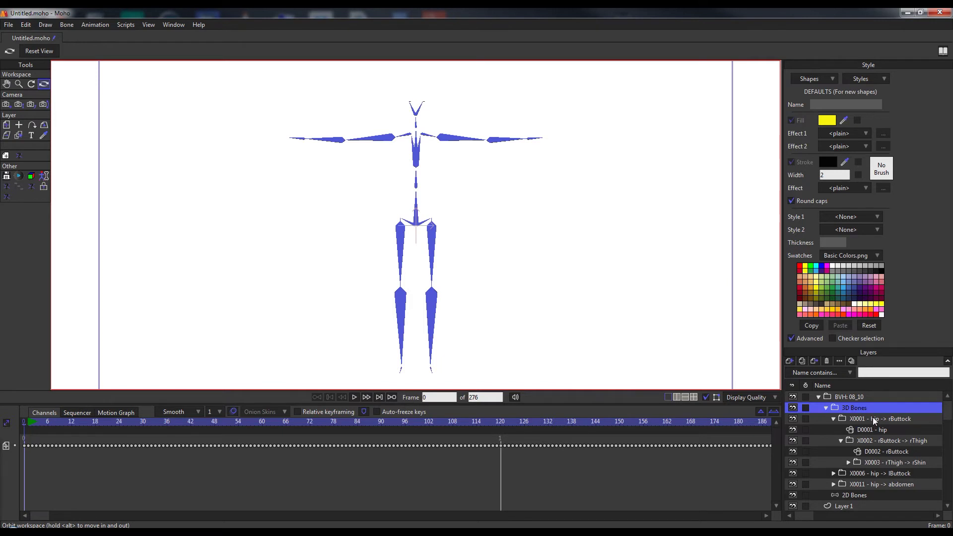
{"action": "left_click", "coordinate": [873, 419]}
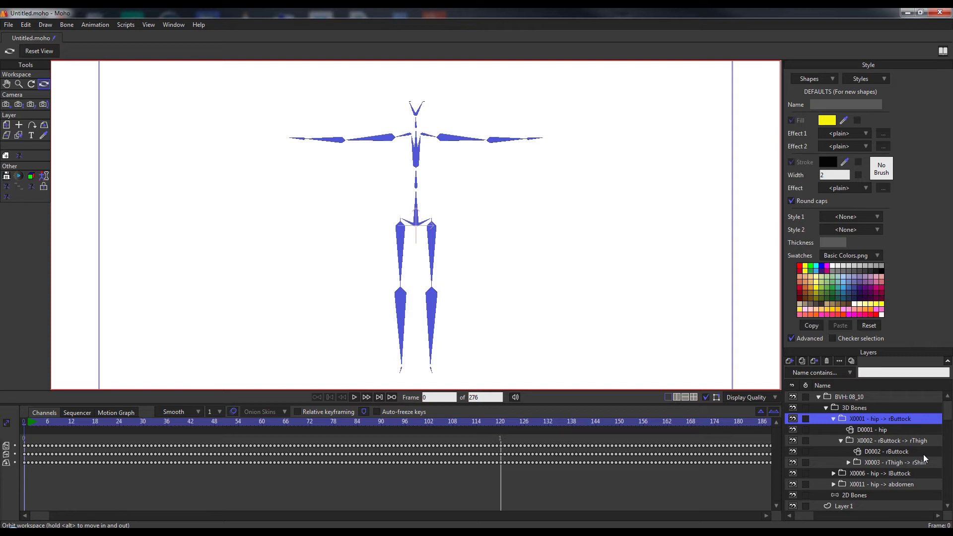
{"action": "left_click", "coordinate": [882, 430]}
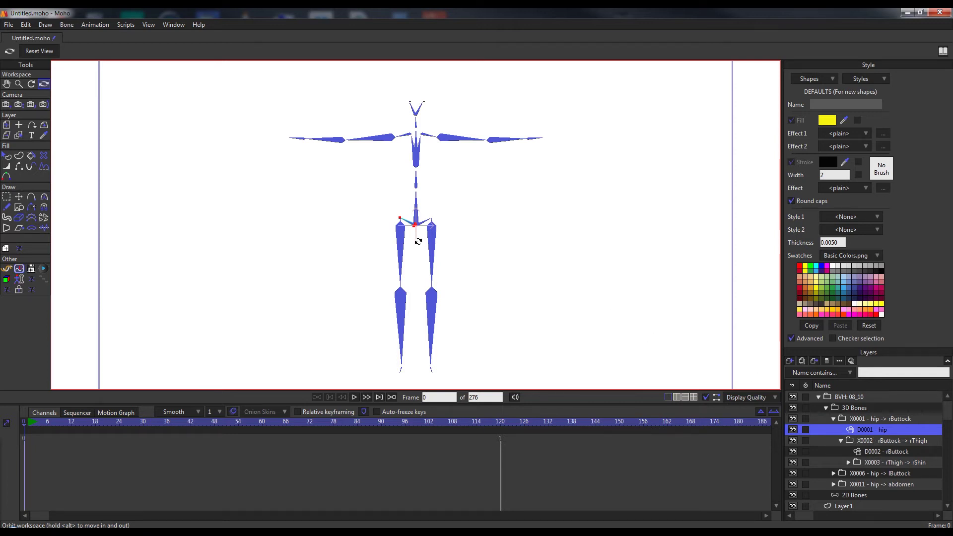
Step: Select the bone shape on the D0001 - hip layer and fill it with dark red
{"action": "scroll", "coordinate": [402, 228], "scroll_direction": "up", "scroll_amount": 3}
{"action": "scroll", "coordinate": [402, 227], "scroll_direction": "up", "scroll_amount": 4}
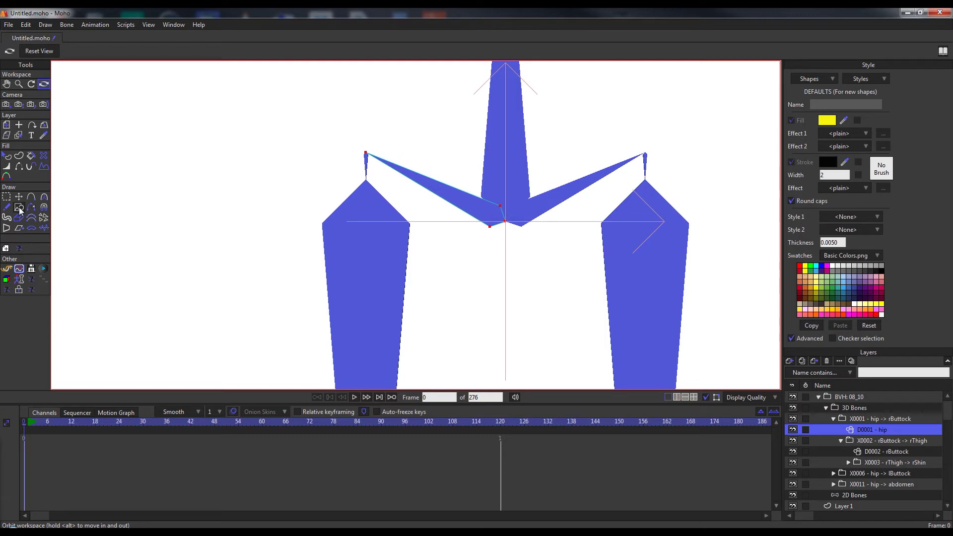
{"action": "left_click", "coordinate": [9, 157]}
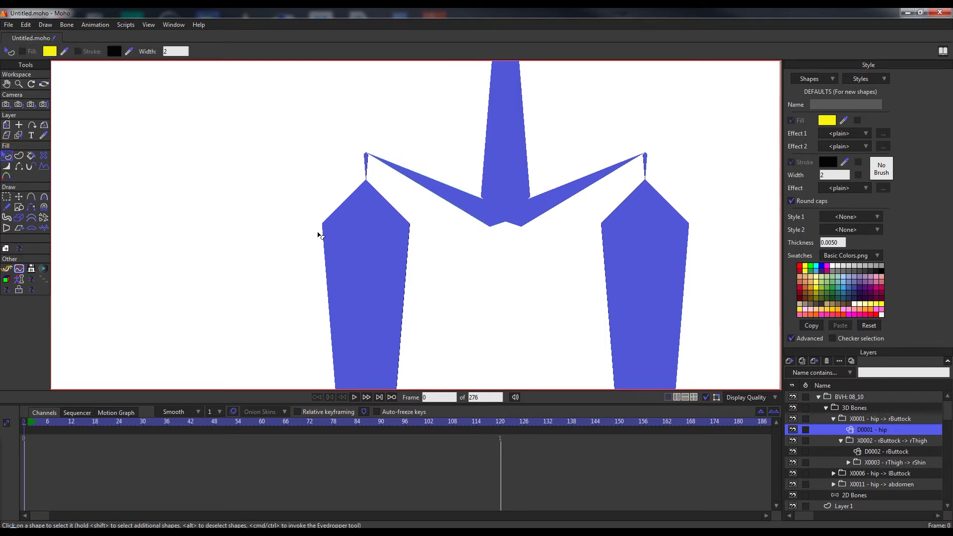
{"action": "left_click", "coordinate": [467, 207]}
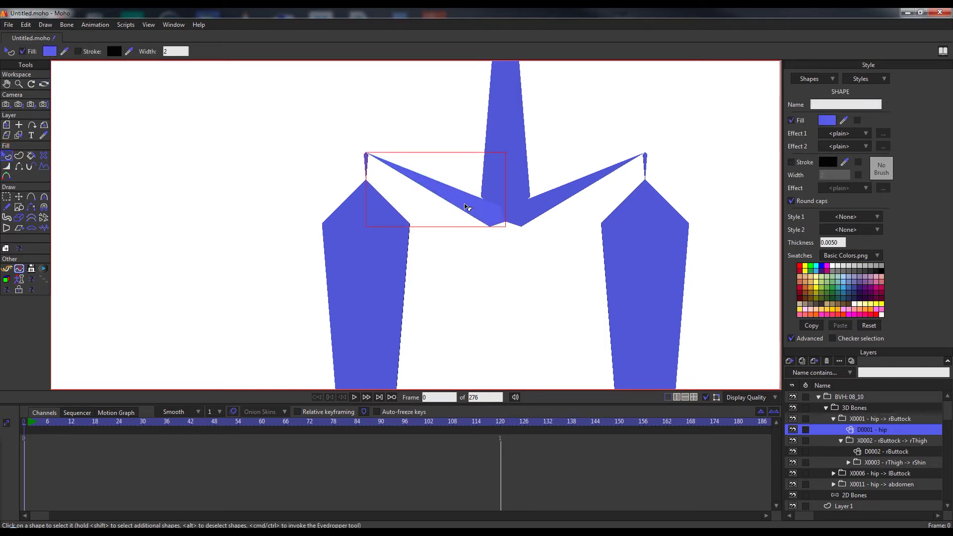
{"action": "left_click", "coordinate": [827, 272]}
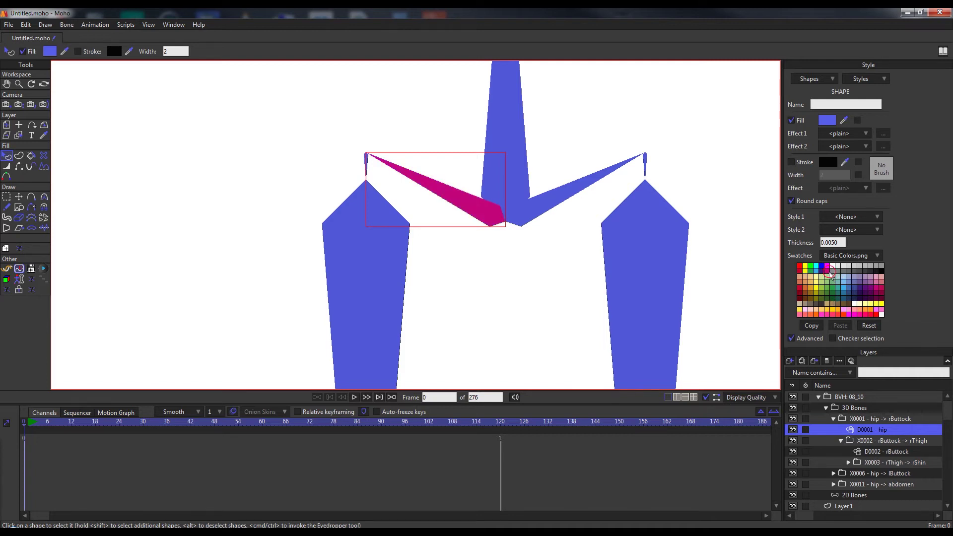
{"action": "left_click", "coordinate": [811, 296]}
{"action": "left_click", "coordinate": [800, 295]}
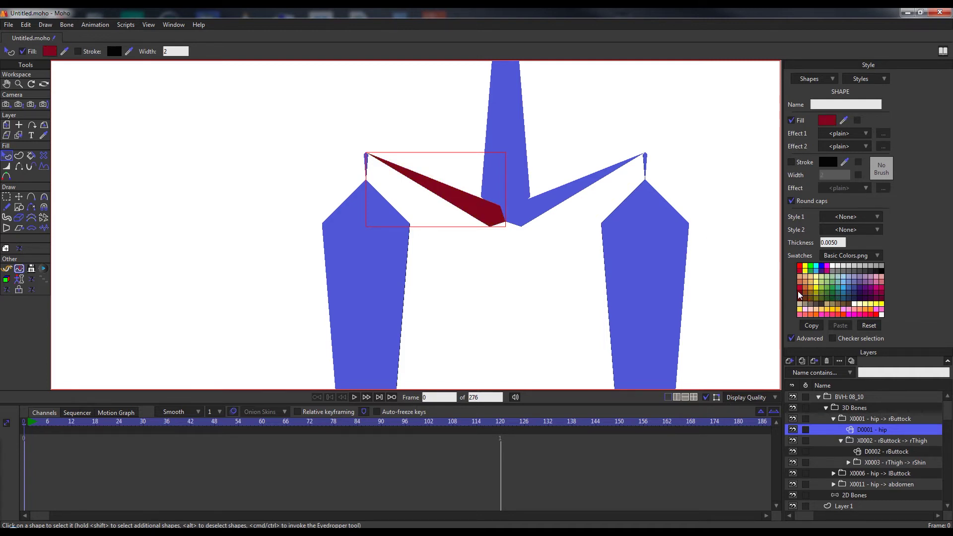
Step: Select the shape on the D0004 - rShin layer and fill it with orange
{"action": "scroll", "coordinate": [537, 182], "scroll_direction": "down", "scroll_amount": 3}
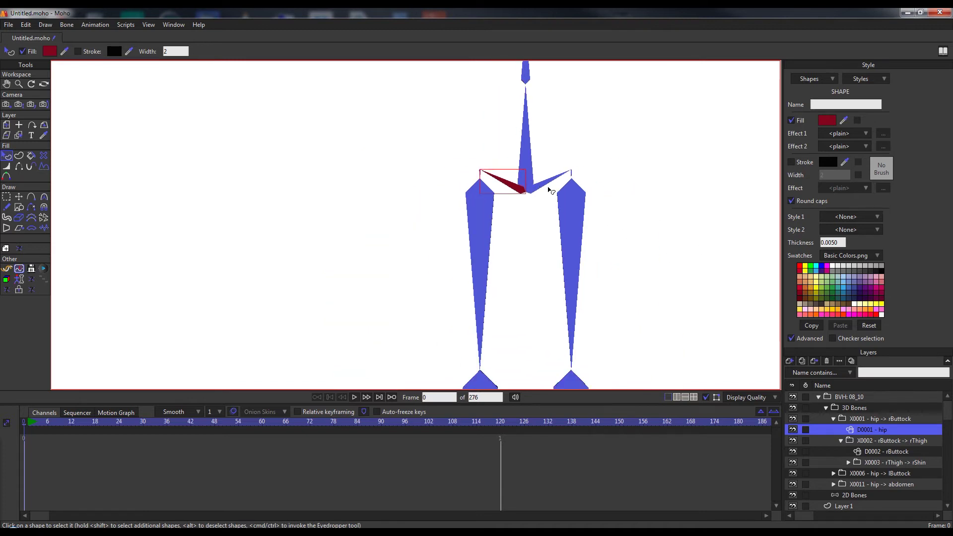
{"action": "scroll", "coordinate": [550, 191], "scroll_direction": "down", "scroll_amount": 2}
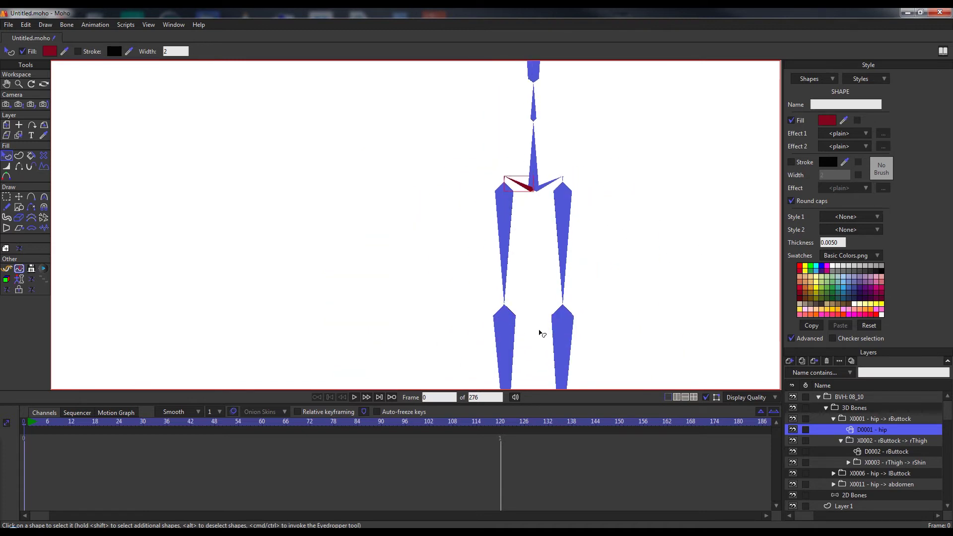
{"action": "left_click", "coordinate": [513, 327], "text": "alt"}
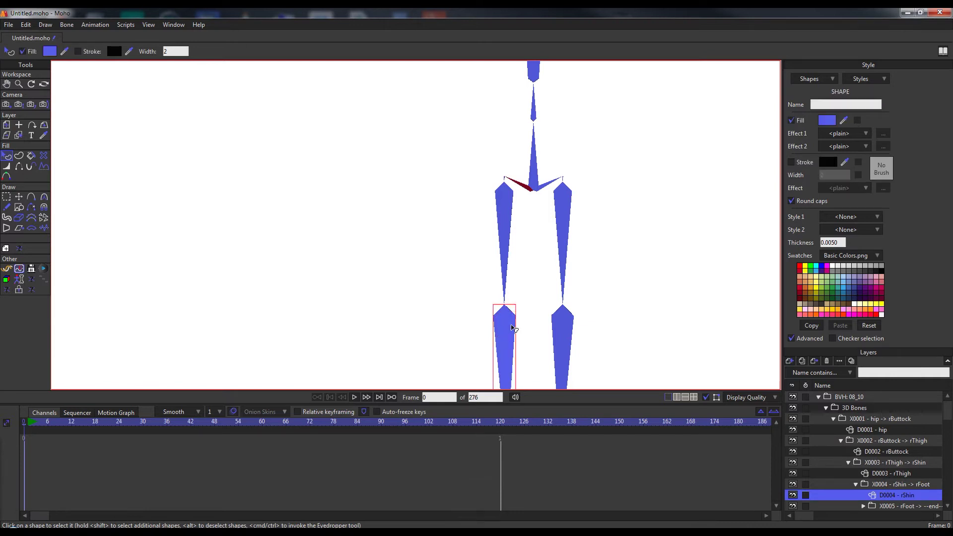
{"action": "left_click", "coordinate": [838, 311]}
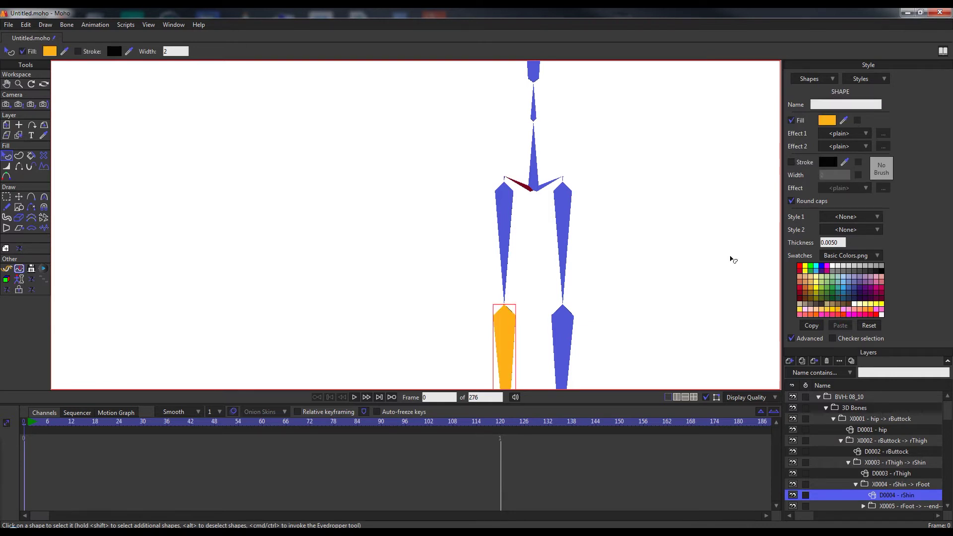
{"action": "scroll", "coordinate": [618, 204], "scroll_direction": "down", "scroll_amount": 3}
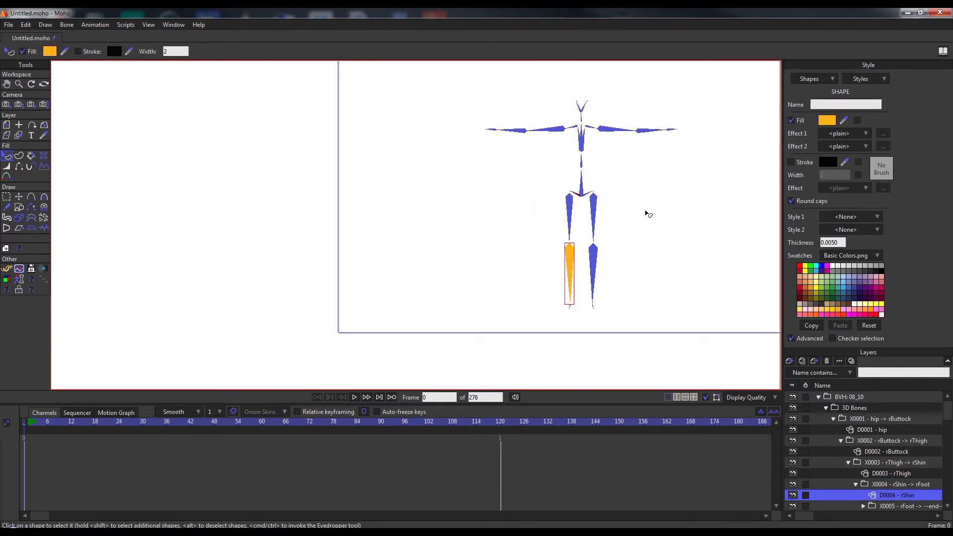
{"action": "key", "text": "Home"}
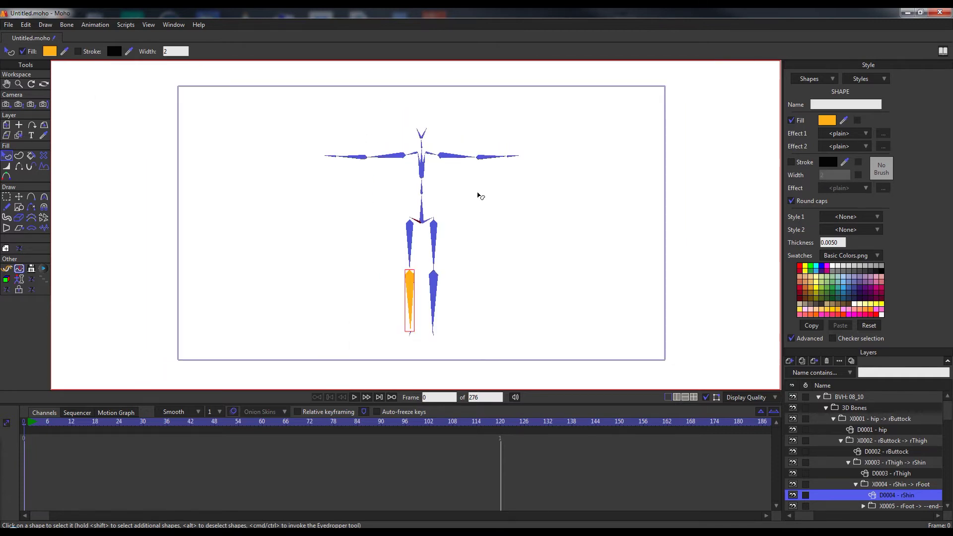
{"action": "key", "text": "Home"}
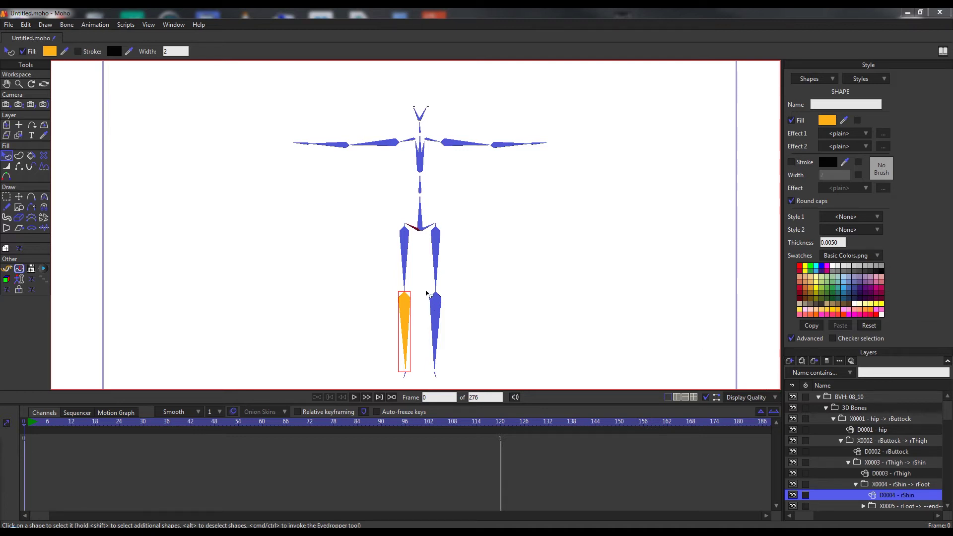
Step: Rotate the X0003 - rThigh -> rShin group layer to an angle of -44 degrees
{"action": "left_click", "coordinate": [406, 256], "text": "alt"}
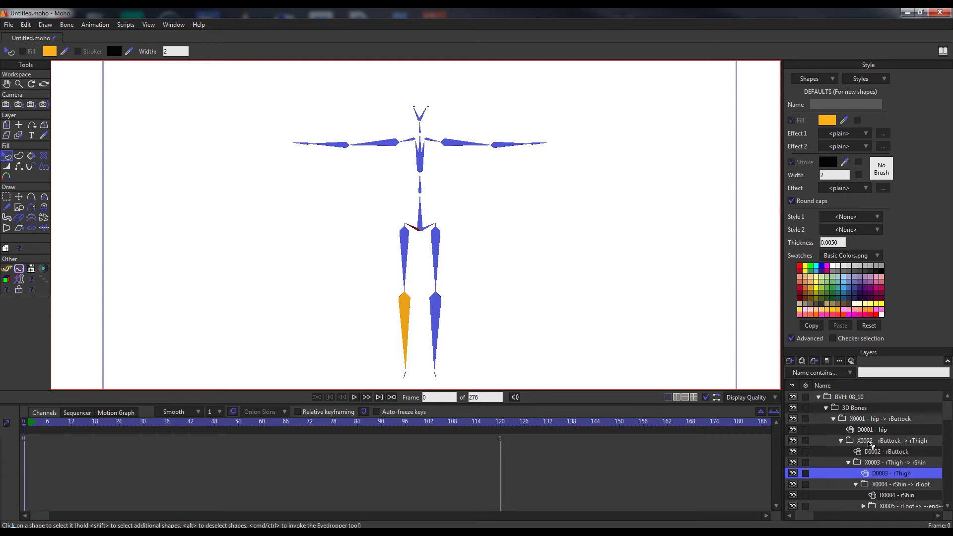
{"action": "left_click", "coordinate": [903, 462]}
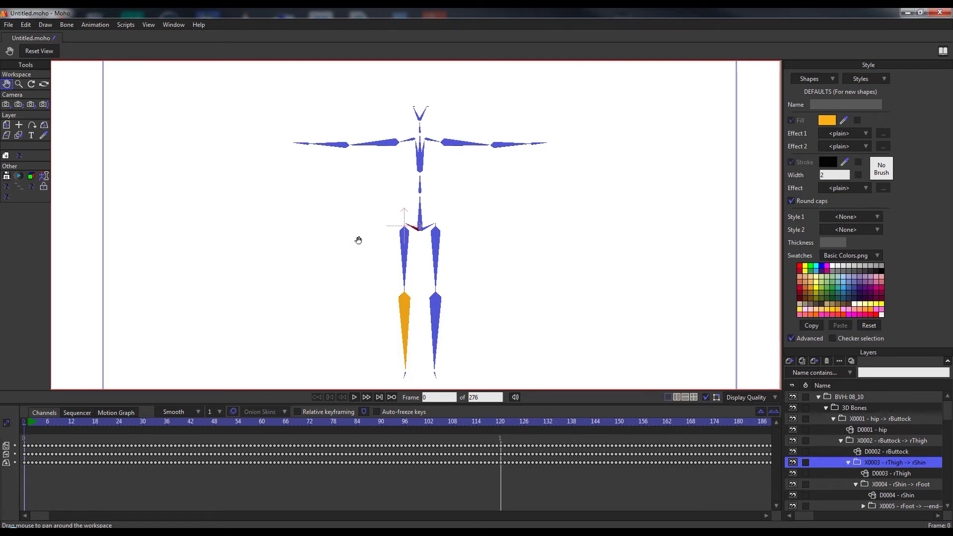
{"action": "left_click", "coordinate": [5, 125]}
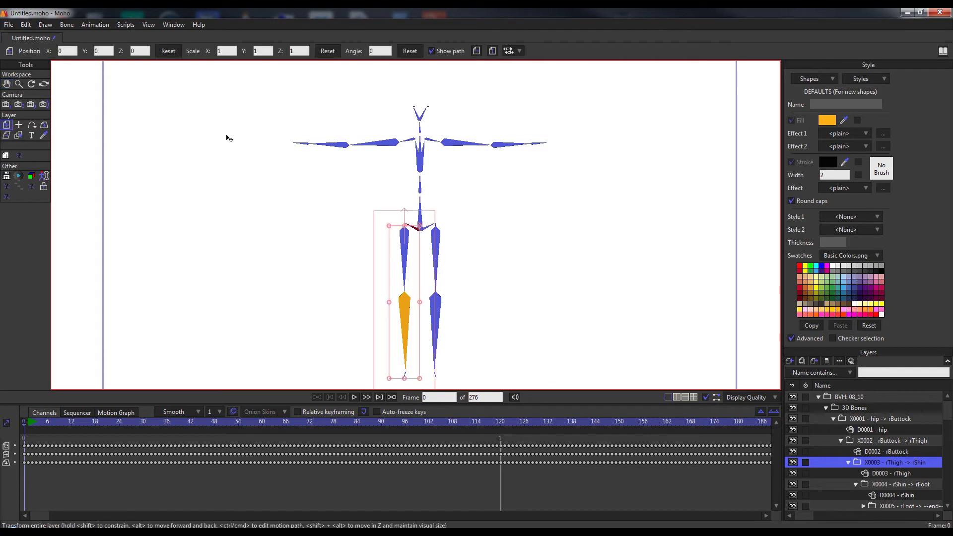
{"action": "left_click", "coordinate": [373, 51]}
{"action": "scroll", "coordinate": [376, 52], "scroll_direction": "down", "scroll_amount": 18}
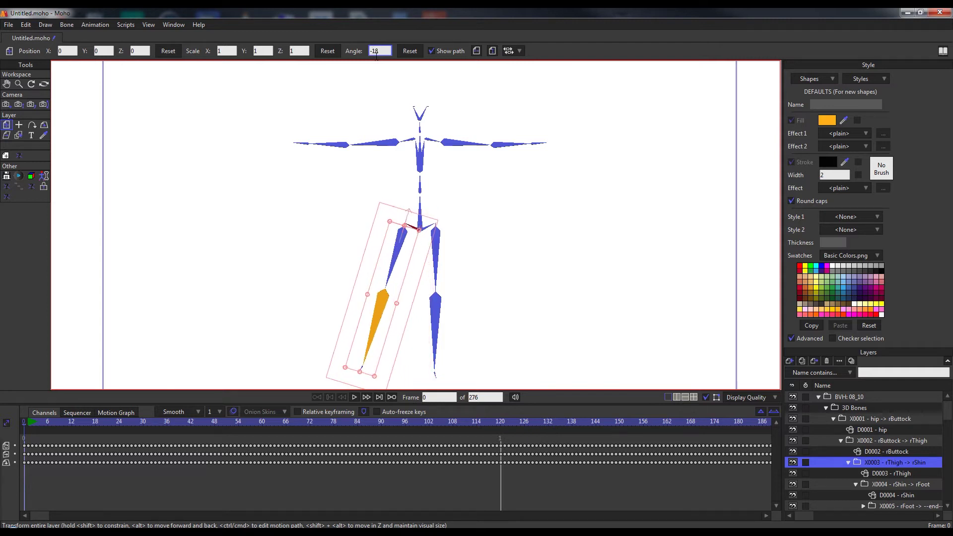
{"action": "scroll", "coordinate": [373, 50], "scroll_direction": "down", "scroll_amount": 14}
{"action": "scroll", "coordinate": [374, 50], "scroll_direction": "down", "scroll_amount": 12}
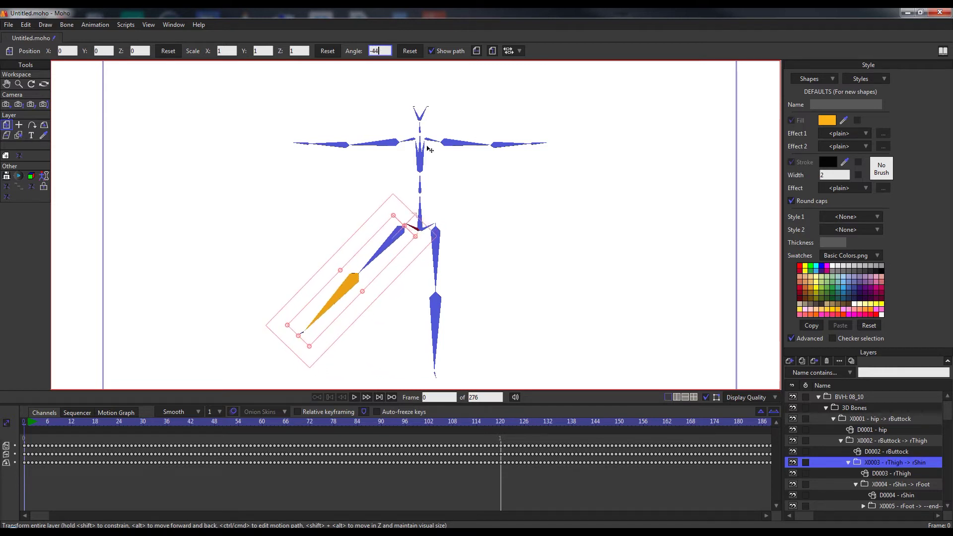
Step: Try rotating the X0004 - rShin -> rFoot group layer by its angle, and reset the angle to 0
{"action": "left_click", "coordinate": [345, 290], "text": "alt"}
{"action": "left_click", "coordinate": [893, 485]}
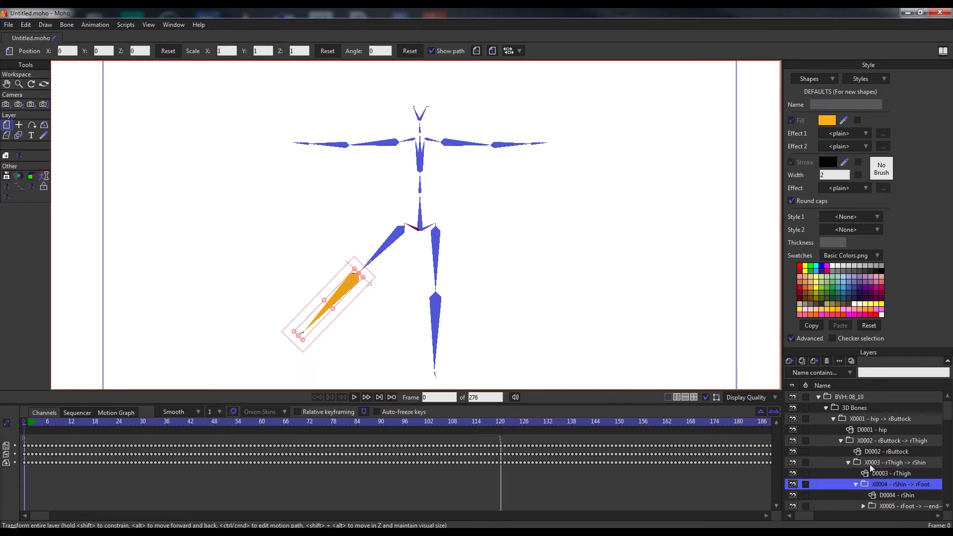
{"action": "left_click", "coordinate": [377, 51]}
{"action": "type", "text": "6"}
{"action": "scroll", "coordinate": [377, 51], "scroll_direction": "up", "scroll_amount": 20}
{"action": "scroll", "coordinate": [379, 52], "scroll_direction": "up", "scroll_amount": 3}
{"action": "left_click", "coordinate": [410, 50]}
Step: Reset the angle of the X0003 - rThigh -> rShin group layer to 0
{"action": "left_click", "coordinate": [397, 236], "text": "alt"}
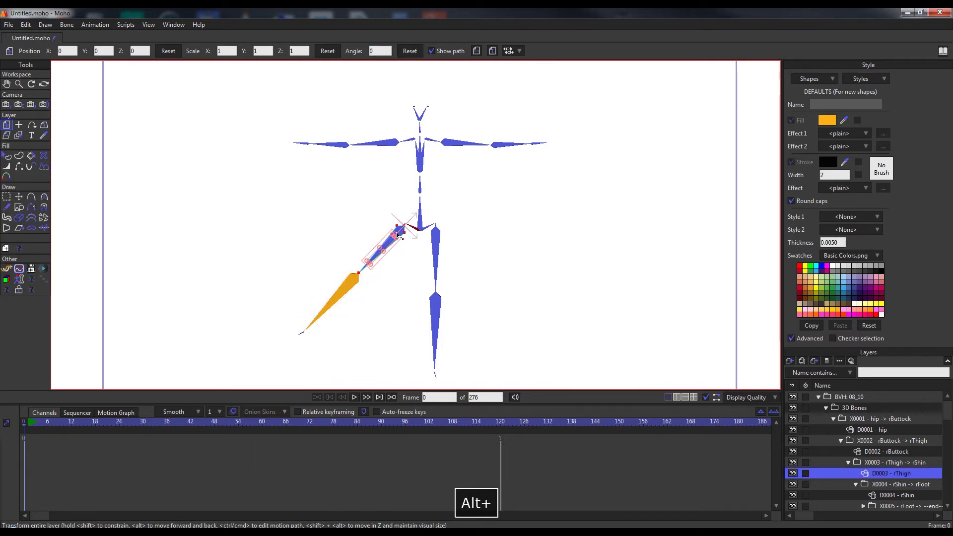
{"action": "left_click", "coordinate": [410, 53]}
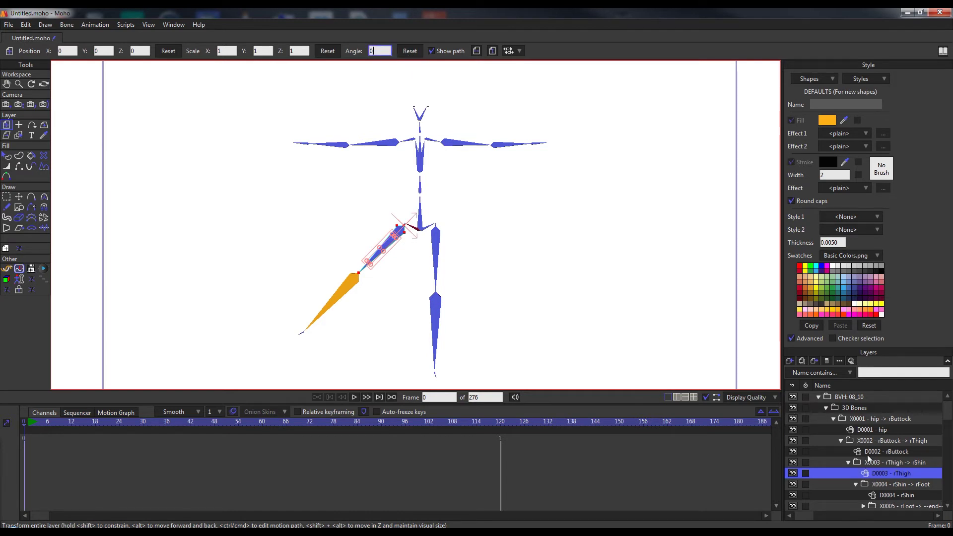
{"action": "left_click", "coordinate": [874, 462]}
{"action": "left_click", "coordinate": [410, 52]}
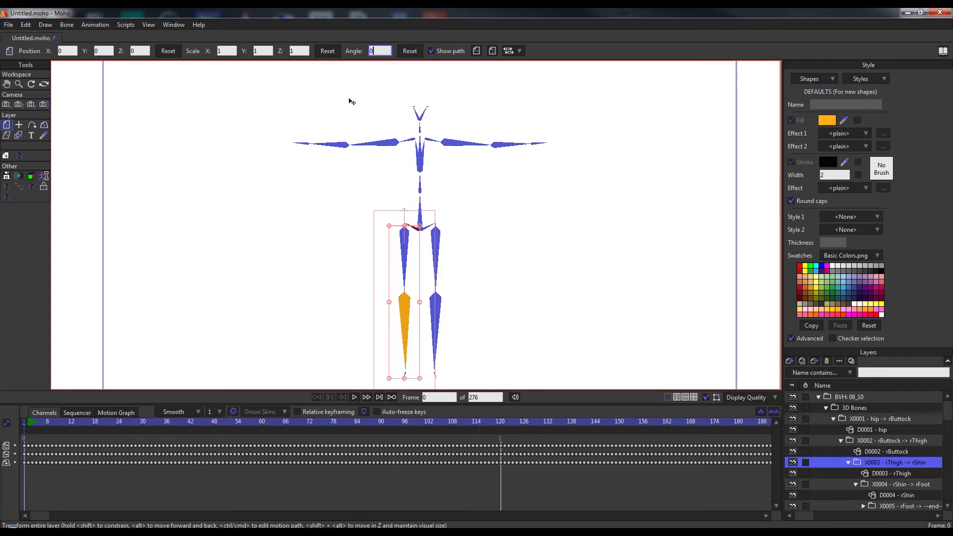
Step: Examine the extruded leg bones in 3D and open the 3D options in the layer settings of D0003 - rThigh
{"action": "left_click", "coordinate": [44, 84]}
{"action": "left_click_drag", "start_coordinate": [434, 236], "coordinate": [460, 306]}
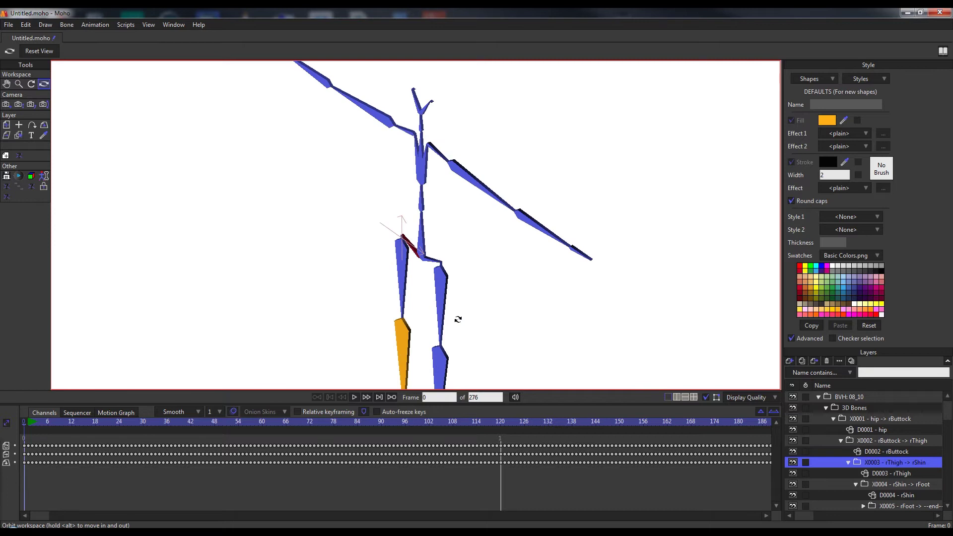
{"action": "scroll", "coordinate": [454, 315], "scroll_direction": "up", "scroll_amount": 3}
{"action": "scroll", "coordinate": [456, 314], "scroll_direction": "up", "scroll_amount": 3}
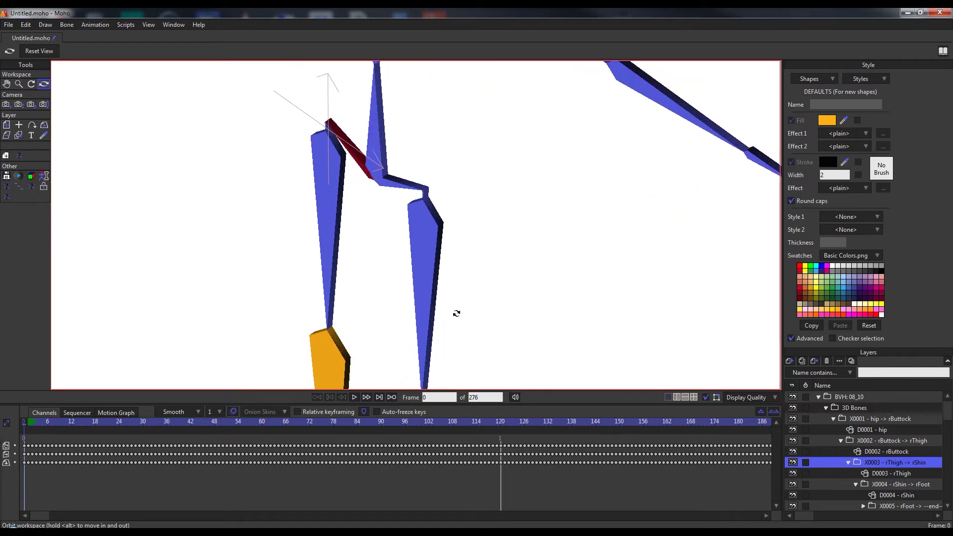
{"action": "scroll", "coordinate": [461, 302], "scroll_direction": "up", "scroll_amount": 1}
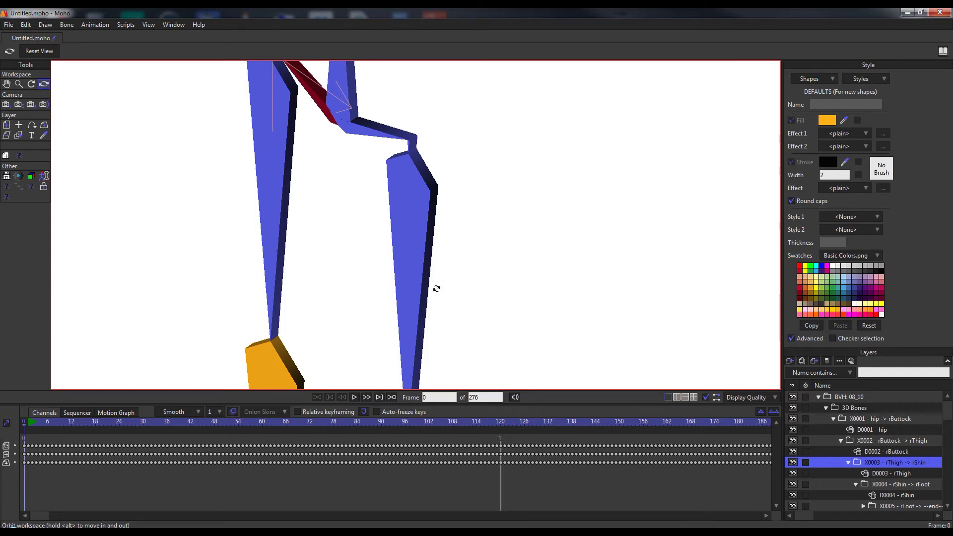
{"action": "double_click", "coordinate": [892, 474]}
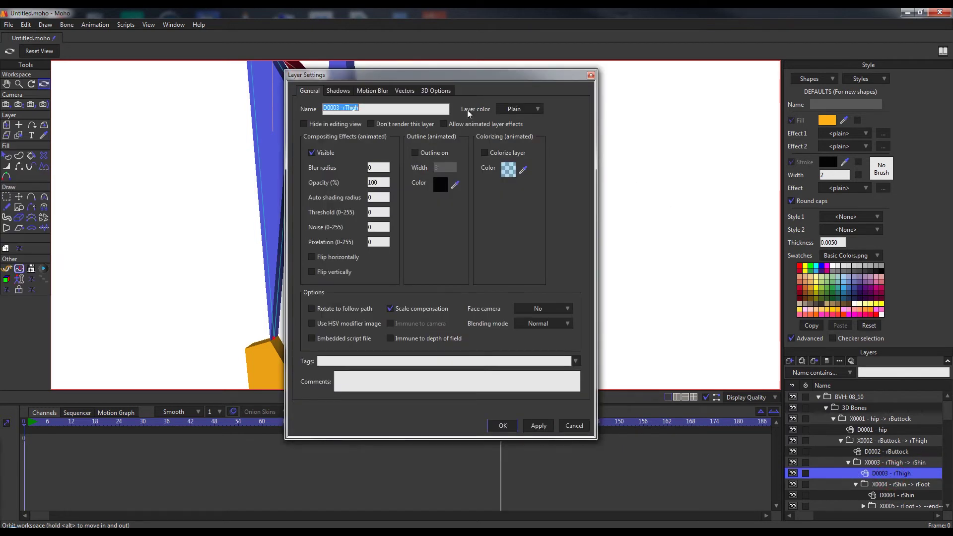
{"action": "left_click", "coordinate": [436, 91]}
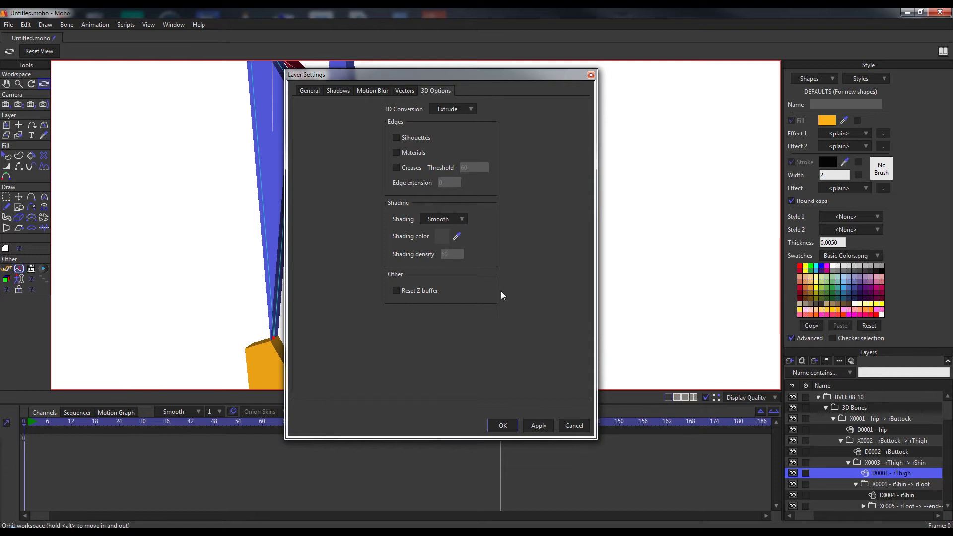
Step: Close the layer settings, collapse the 3D Bones group and check it against the 2D Bones layer
{"action": "left_click", "coordinate": [503, 426]}
{"action": "key", "text": "Home"}
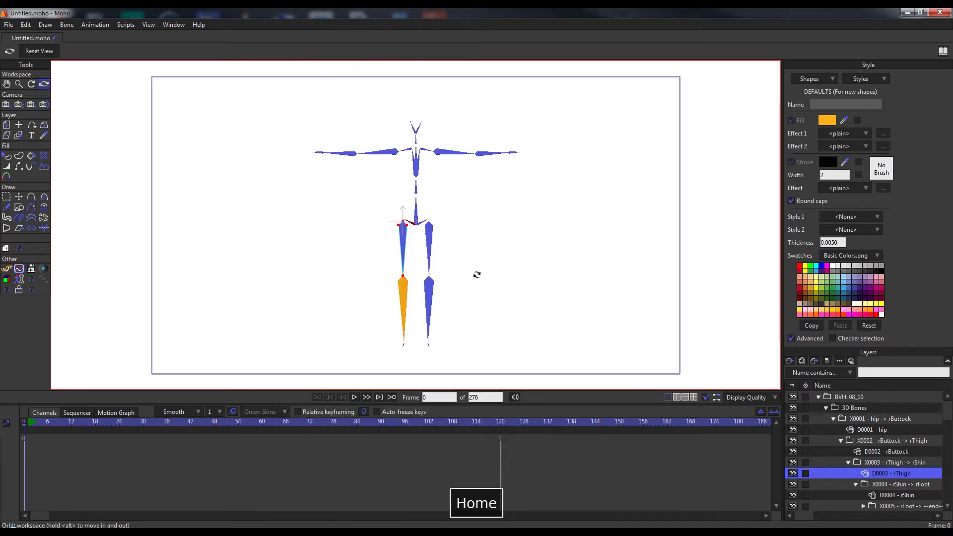
{"action": "scroll", "coordinate": [469, 254], "scroll_direction": "up", "scroll_amount": 1}
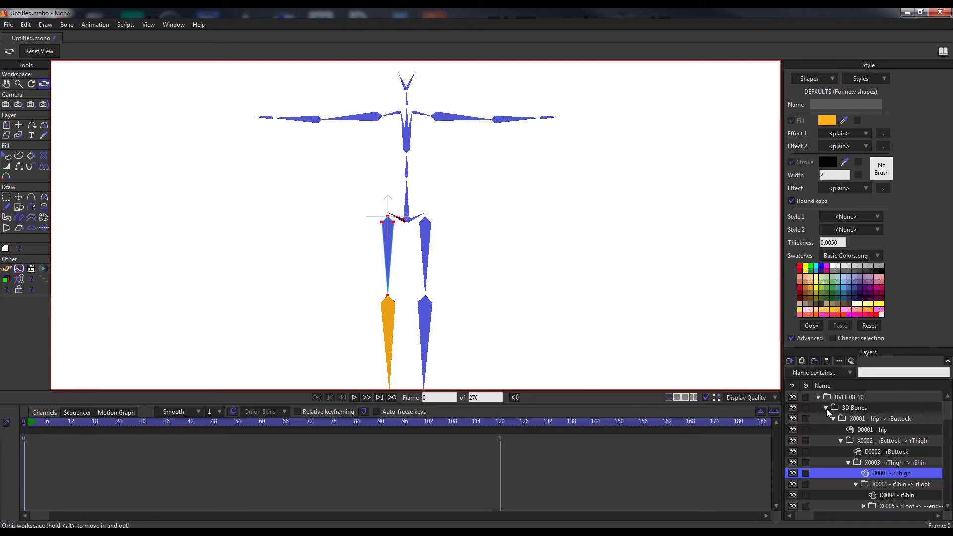
{"action": "left_click", "coordinate": [827, 409]}
{"action": "left_click", "coordinate": [837, 430]}
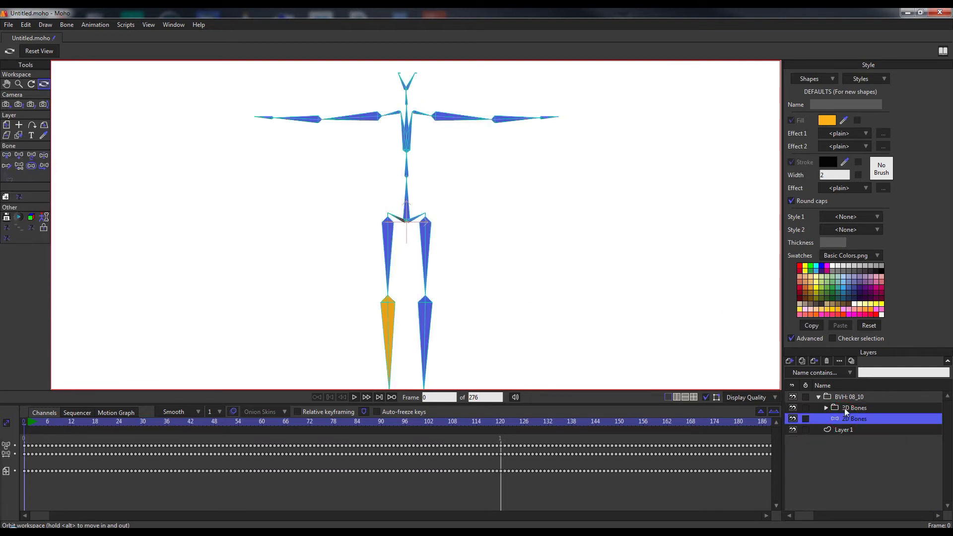
{"action": "left_click", "coordinate": [846, 409]}
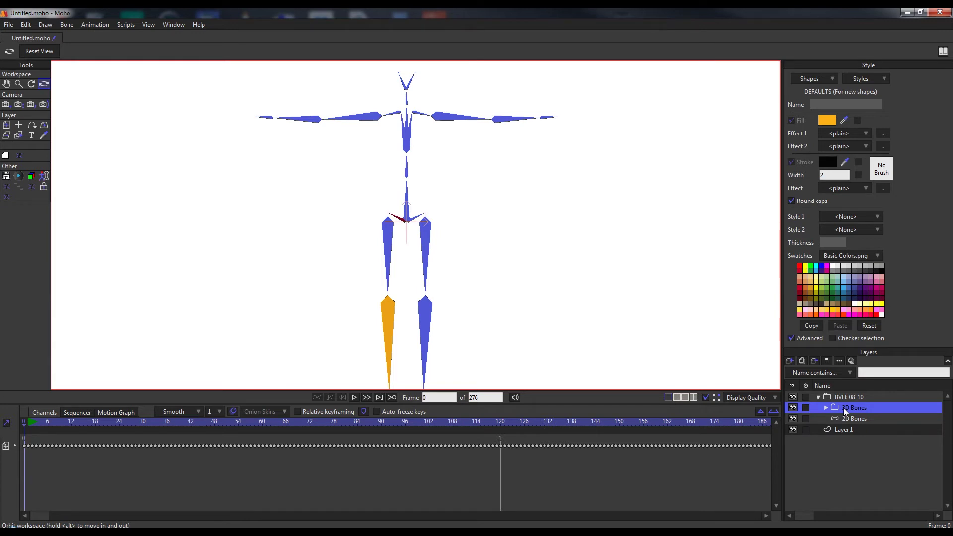
Step: Try hiding and deleting the 3D Bones group to scrub the 2D Bones on their own, and undo the removal
{"action": "left_click", "coordinate": [793, 408]}
{"action": "left_click", "coordinate": [841, 410]}
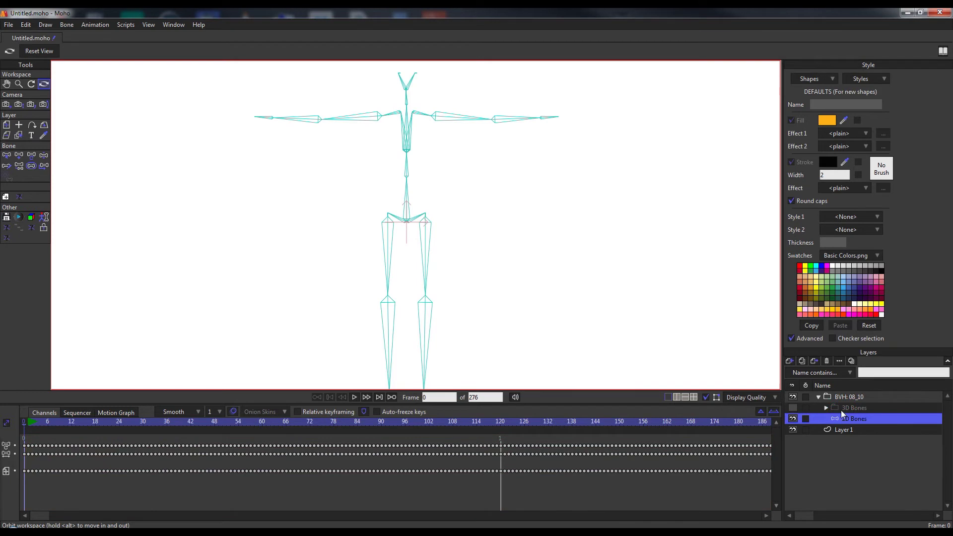
{"action": "left_click", "coordinate": [826, 361]}
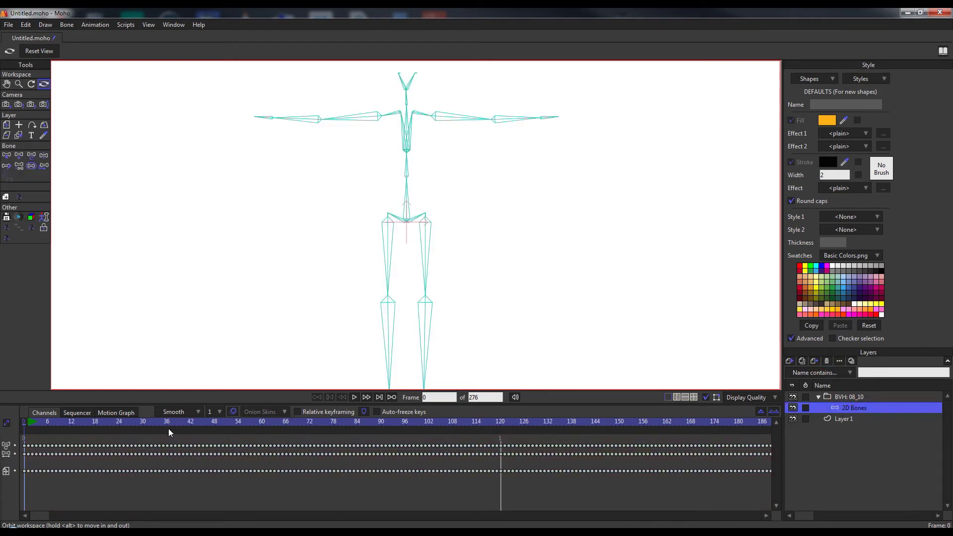
{"action": "left_click_drag", "start_coordinate": [28, 428], "coordinate": [8, 452]}
{"action": "key", "text": "ctrl+z"}
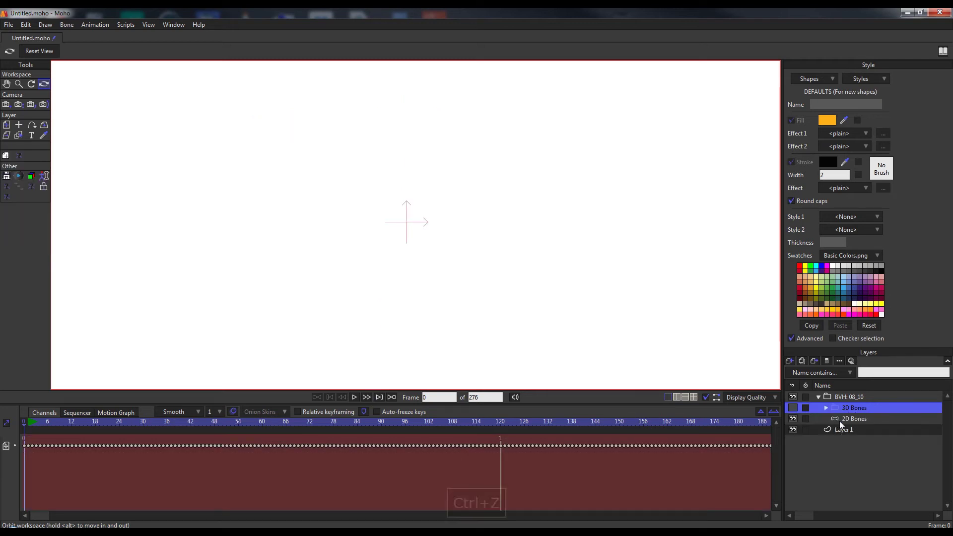
Step: Try deleting the 2D Bones layer, scrub the 3D Bones animation to frame 120, and undo the deletion
{"action": "left_click", "coordinate": [834, 421]}
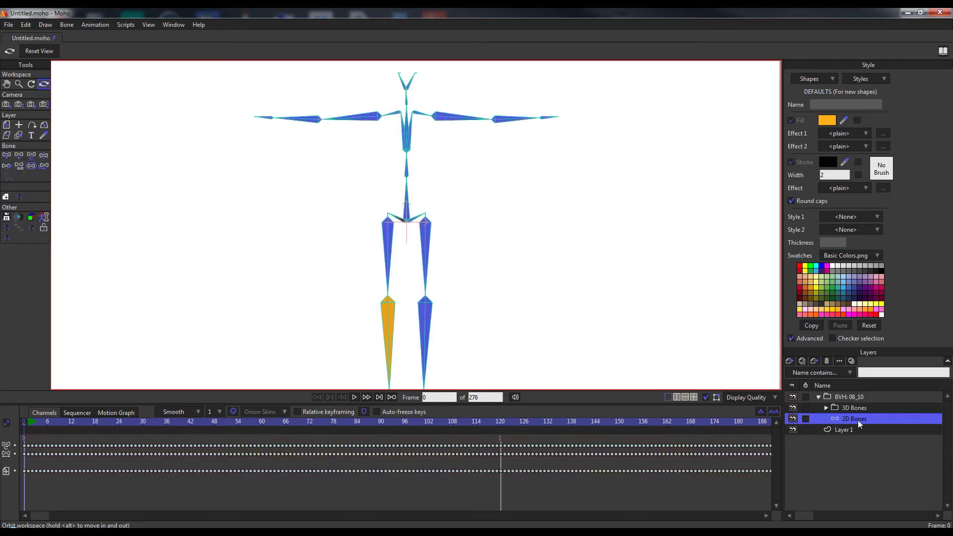
{"action": "left_click", "coordinate": [827, 362]}
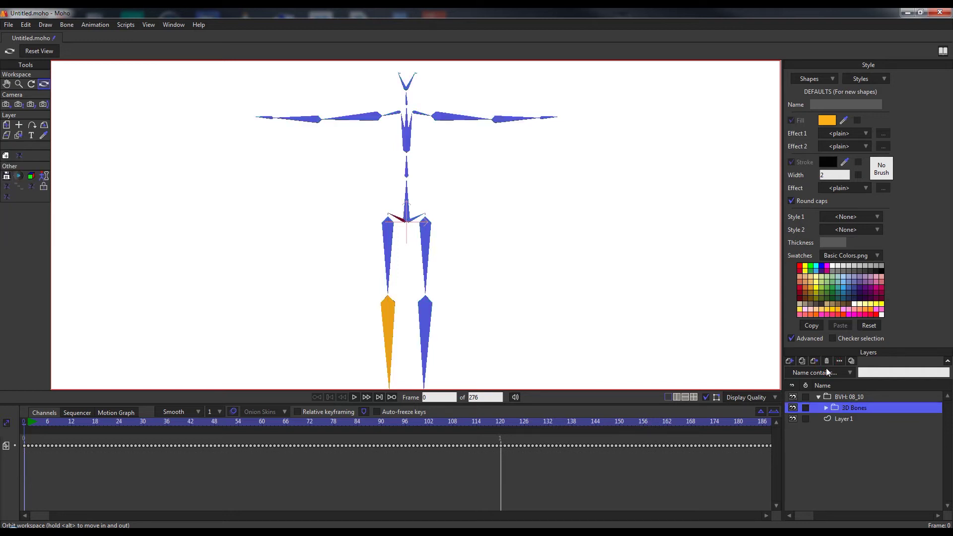
{"action": "scroll", "coordinate": [549, 262], "scroll_direction": "down", "scroll_amount": 2}
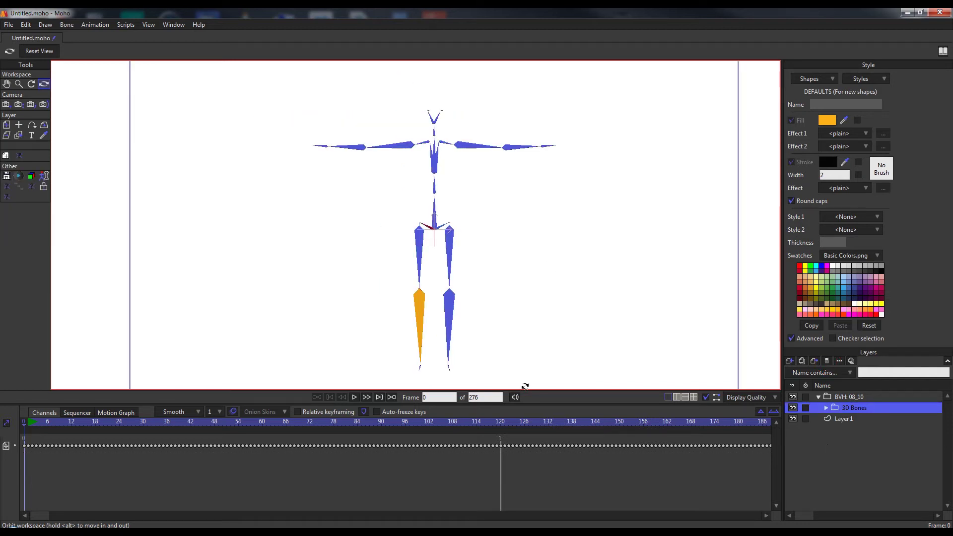
{"action": "left_click_drag", "start_coordinate": [27, 427], "coordinate": [495, 190]}
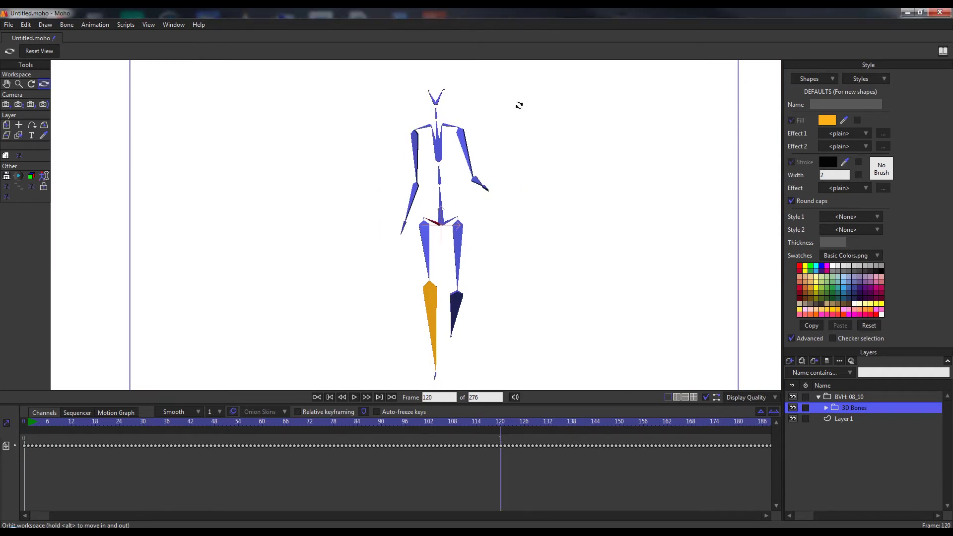
{"action": "key", "text": "ctrl+z"}
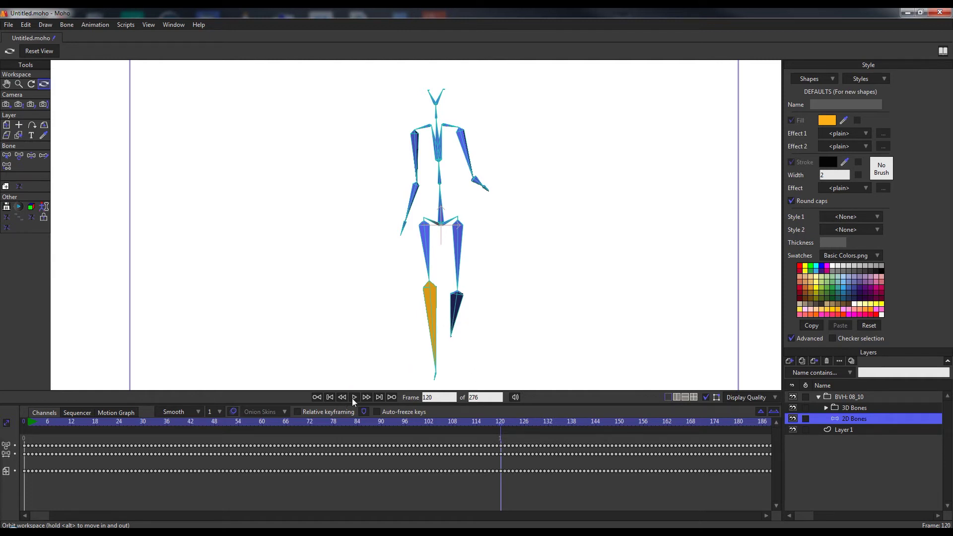
Step: Compare the 2D Bones with the 3D Bones in an orbited side view at frame 0 and while scrubbing to frames 49 and 35
{"action": "left_click", "coordinate": [331, 397]}
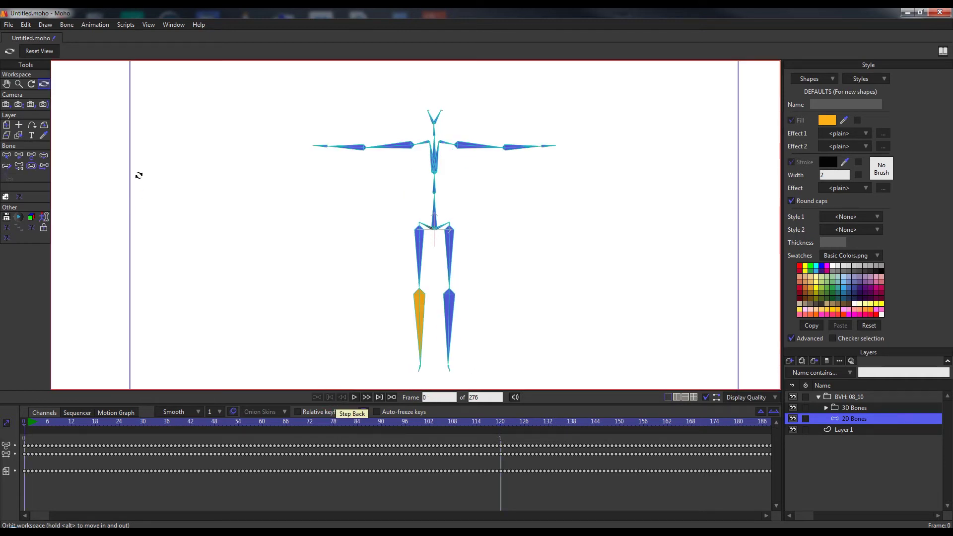
{"action": "left_click_drag", "start_coordinate": [139, 121], "coordinate": [566, 258]}
{"action": "left_click_drag", "start_coordinate": [393, 257], "coordinate": [476, 215]}
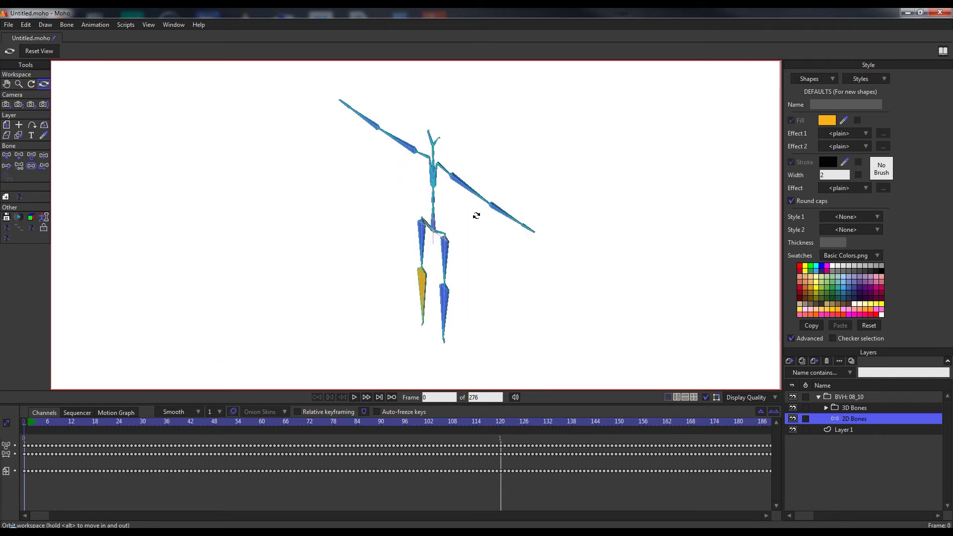
{"action": "left_click_drag", "start_coordinate": [511, 244], "coordinate": [464, 243]}
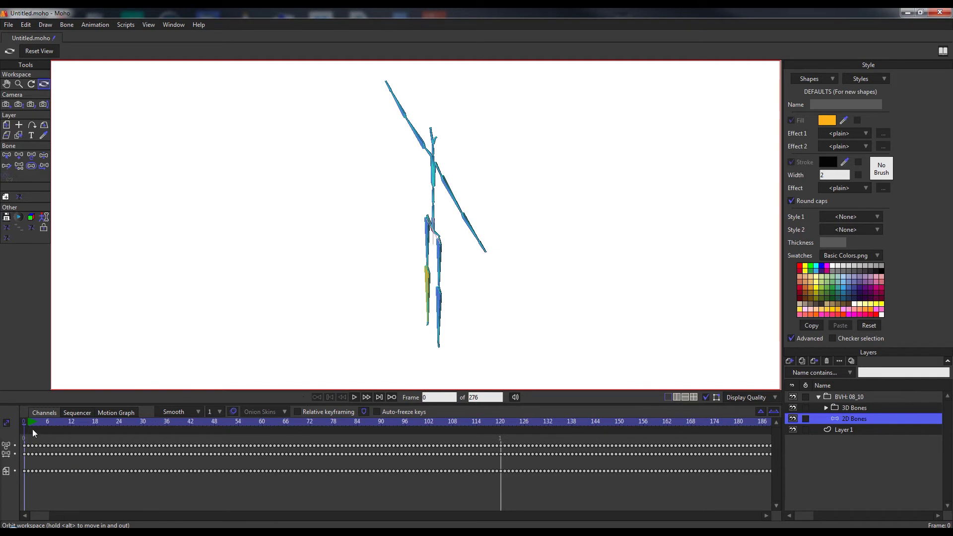
{"action": "left_click_drag", "start_coordinate": [26, 425], "coordinate": [221, 422]}
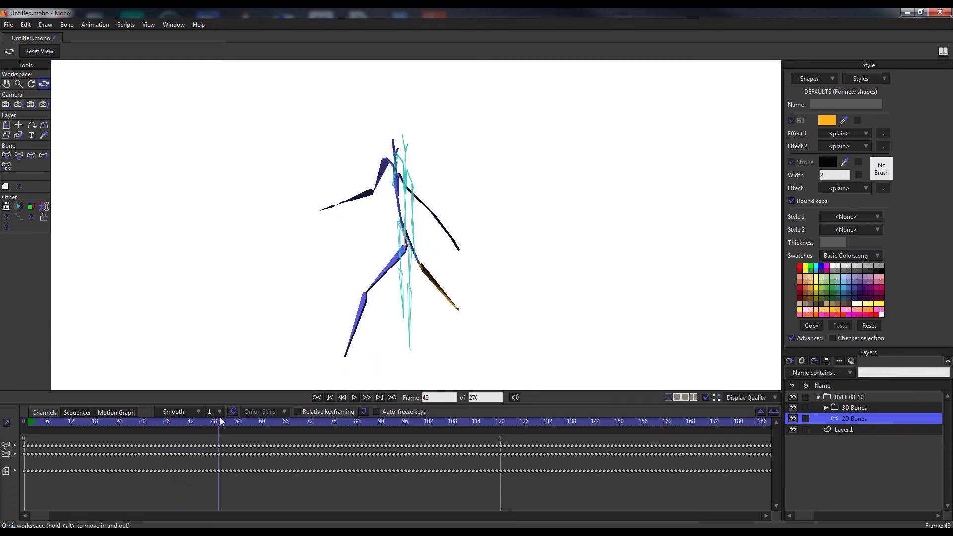
{"action": "left_click_drag", "start_coordinate": [223, 422], "coordinate": [164, 447]}
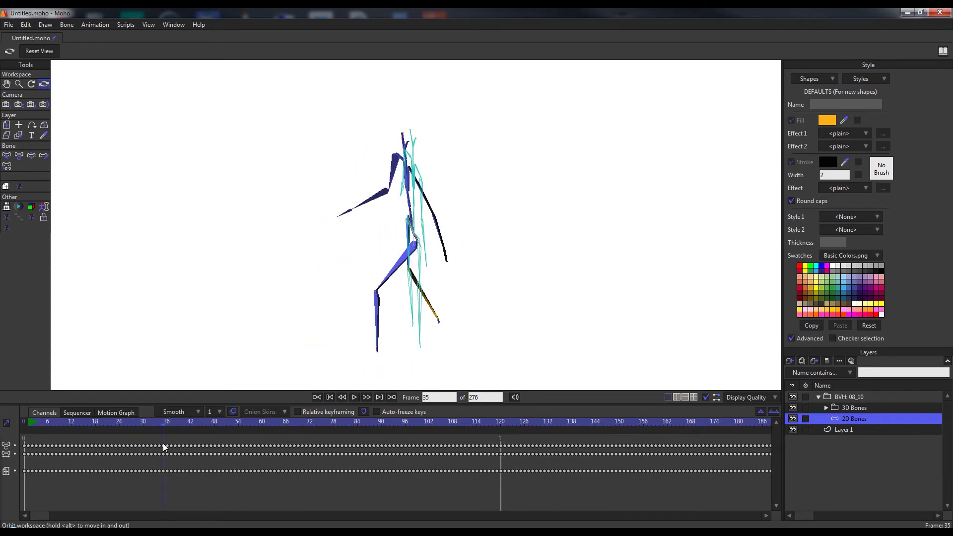
Step: Hide the 3D Bones group and preview the 2D Bones animation from the side and from the front
{"action": "left_click", "coordinate": [793, 409]}
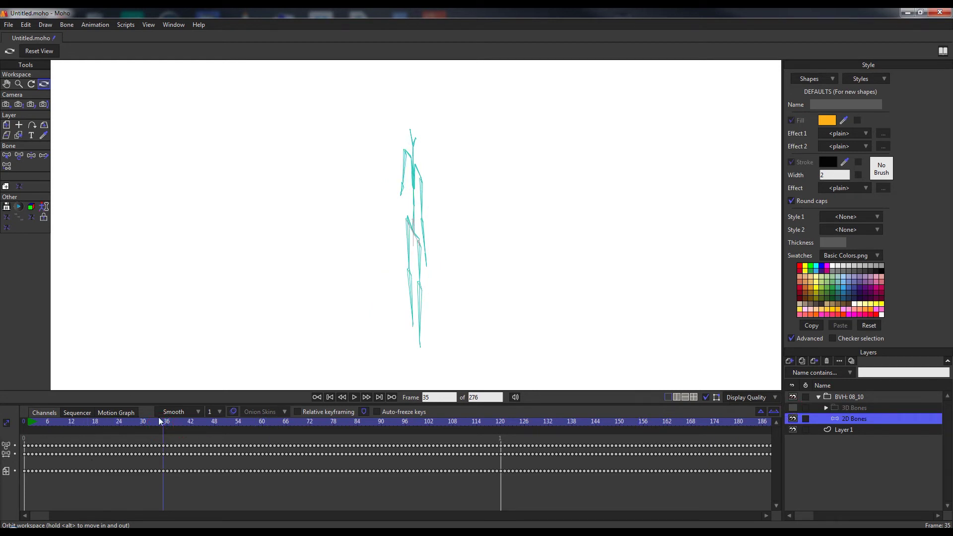
{"action": "left_click_drag", "start_coordinate": [161, 425], "coordinate": [61, 467]}
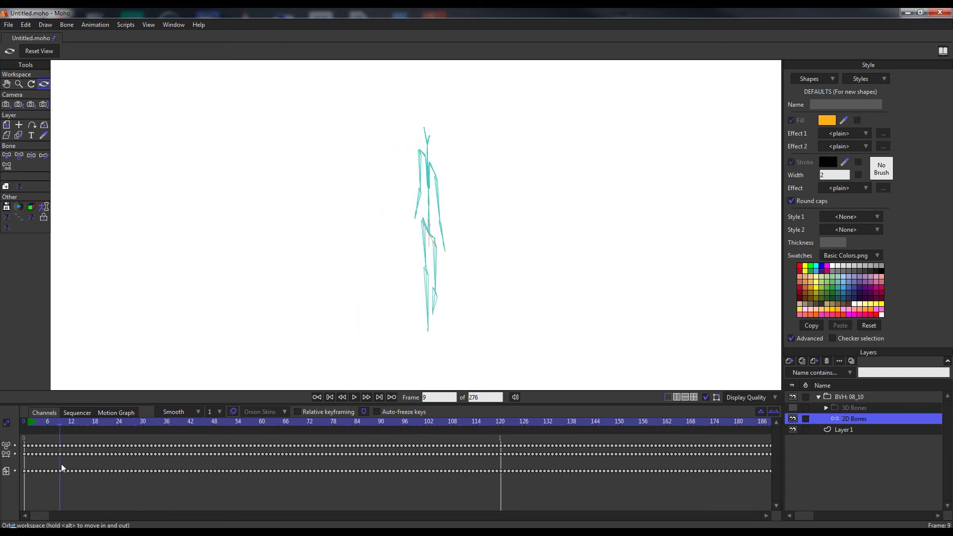
{"action": "key", "text": "Home"}
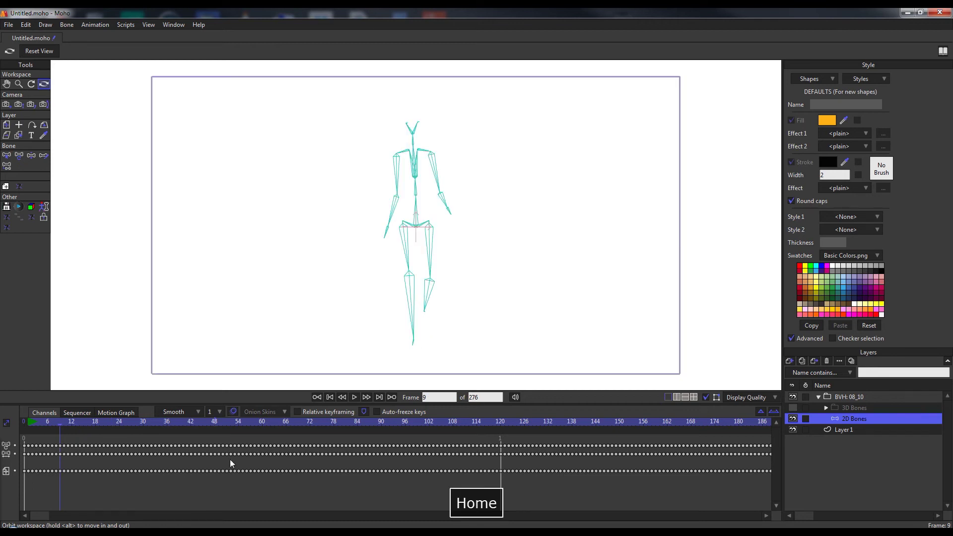
{"action": "left_click", "coordinate": [356, 397]}
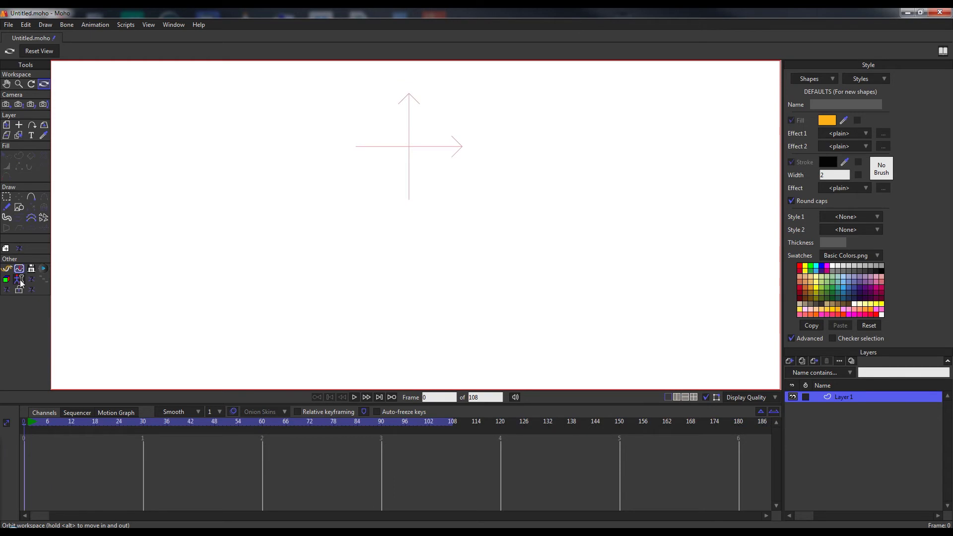
Step: Import D:\Data\BVH\38_01#Leg360.bvh with the BVH Bones script
{"action": "left_click", "coordinate": [20, 280]}
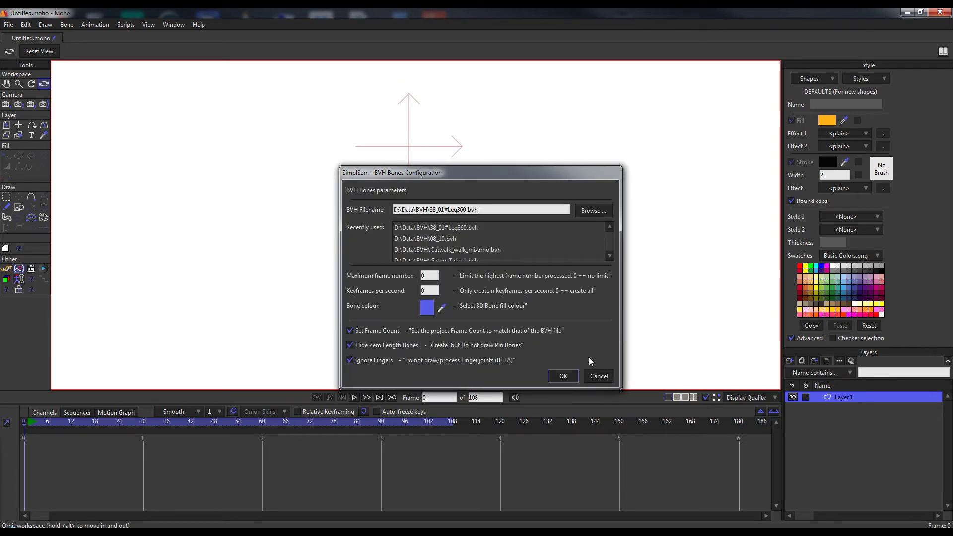
{"action": "left_click", "coordinate": [458, 211]}
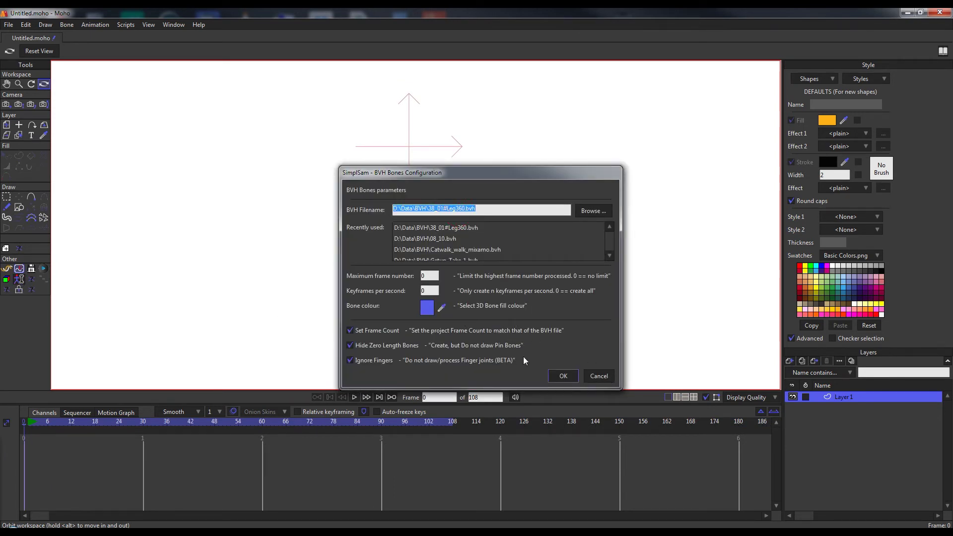
{"action": "left_click", "coordinate": [557, 373]}
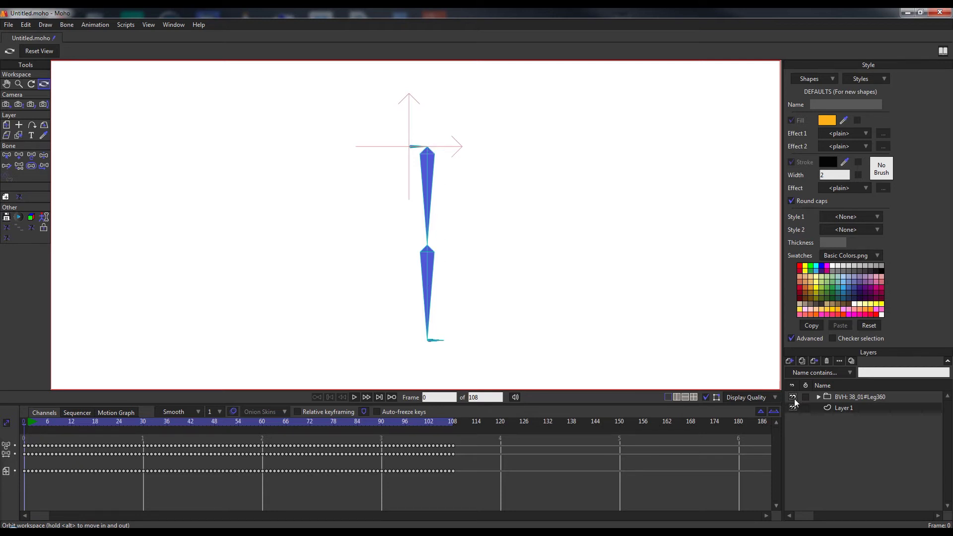
Step: Expand the BVH: 38_01#Leg360 group and compare its 2D and 3D leg bones while scrubbing to frames 43 and 80
{"action": "left_click", "coordinate": [818, 397]}
{"action": "left_click", "coordinate": [793, 408]}
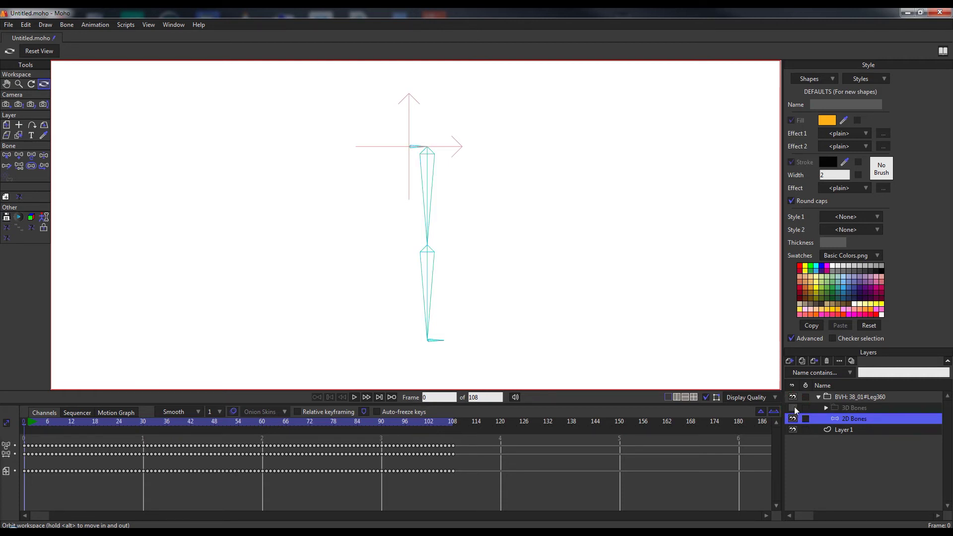
{"action": "left_click", "coordinate": [792, 408]}
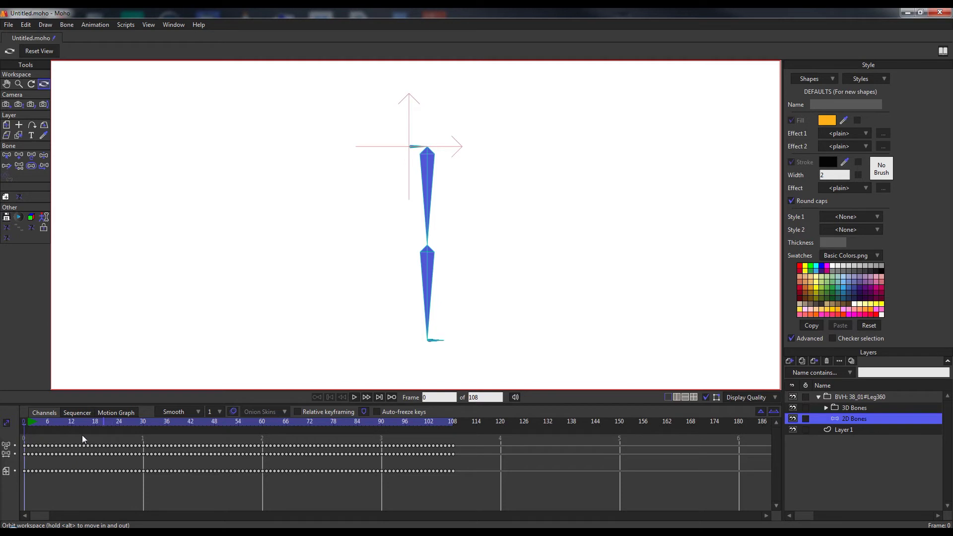
{"action": "left_click_drag", "start_coordinate": [27, 428], "coordinate": [195, 446]}
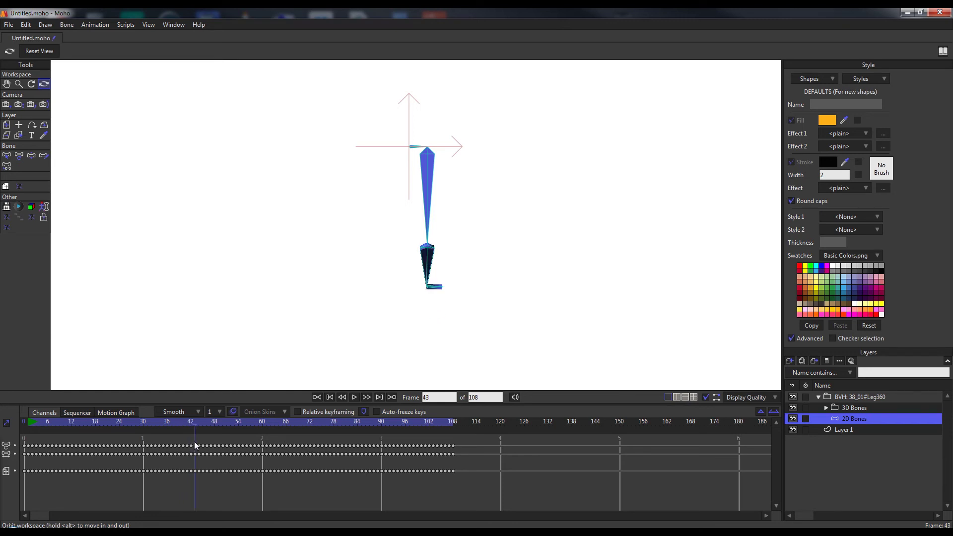
{"action": "left_click_drag", "start_coordinate": [197, 446], "coordinate": [342, 451]}
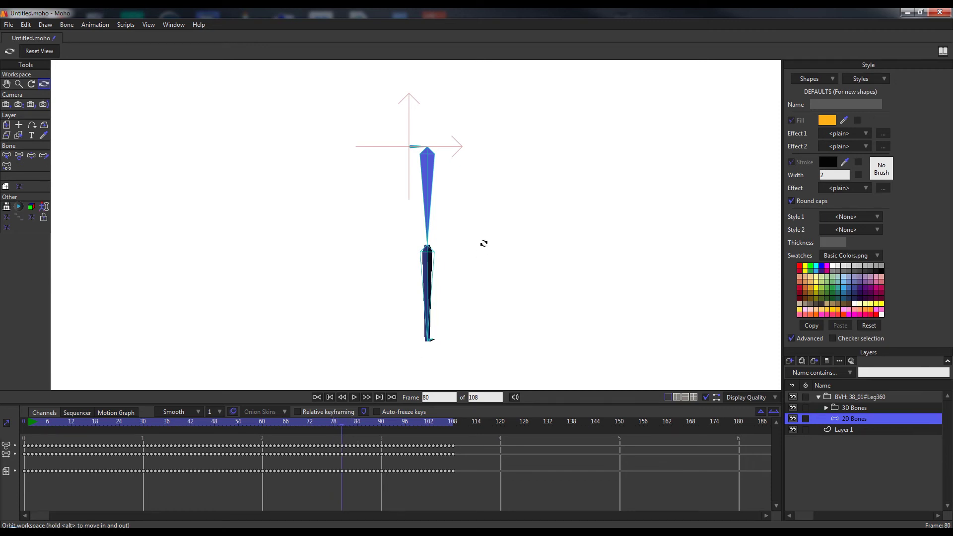
Step: Inspect the leg's 2D bones around frame 80 with the 3D Bones group hidden, and show the group again at frame 93
{"action": "left_click", "coordinate": [793, 408]}
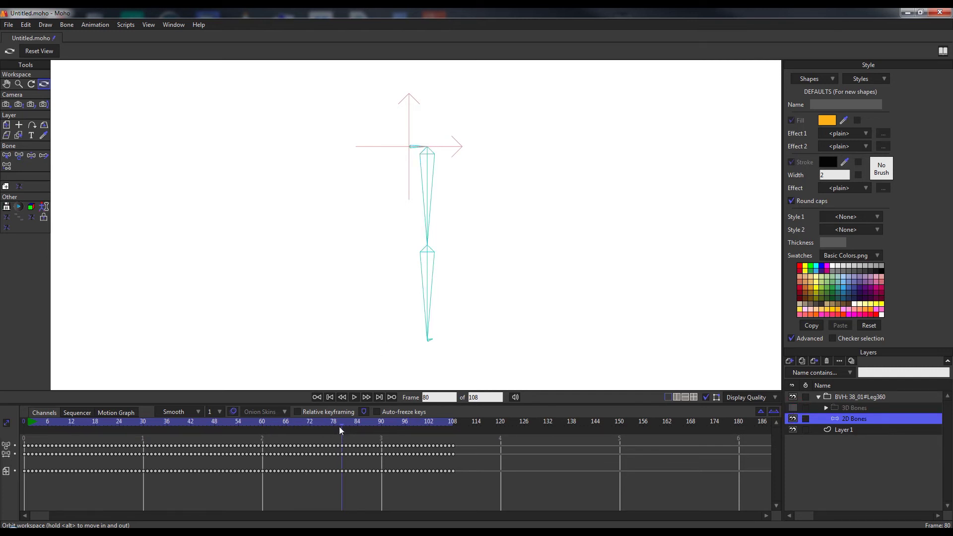
{"action": "mouse_move", "coordinate": [340, 427]}
{"action": "left_mouse_down"}
{"action": "mouse_move", "coordinate": [318, 428]}
{"action": "mouse_move", "coordinate": [353, 432]}
{"action": "mouse_move", "coordinate": [320, 436]}
{"action": "mouse_move", "coordinate": [338, 437]}
{"action": "left_mouse_up"}
{"action": "left_click", "coordinate": [791, 408]}
{"action": "left_click_drag", "start_coordinate": [338, 425], "coordinate": [393, 430]}
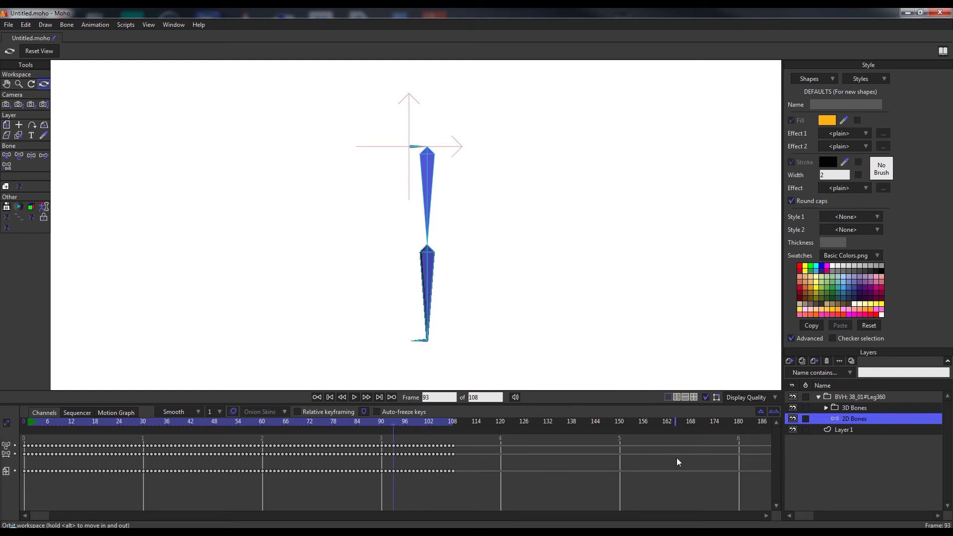
Step: Examine the 2D foot bone up close between frames 93 and 87, and compare the full leg with the 3D Bones group shown
{"action": "left_click_drag", "start_coordinate": [440, 332], "coordinate": [430, 360]}
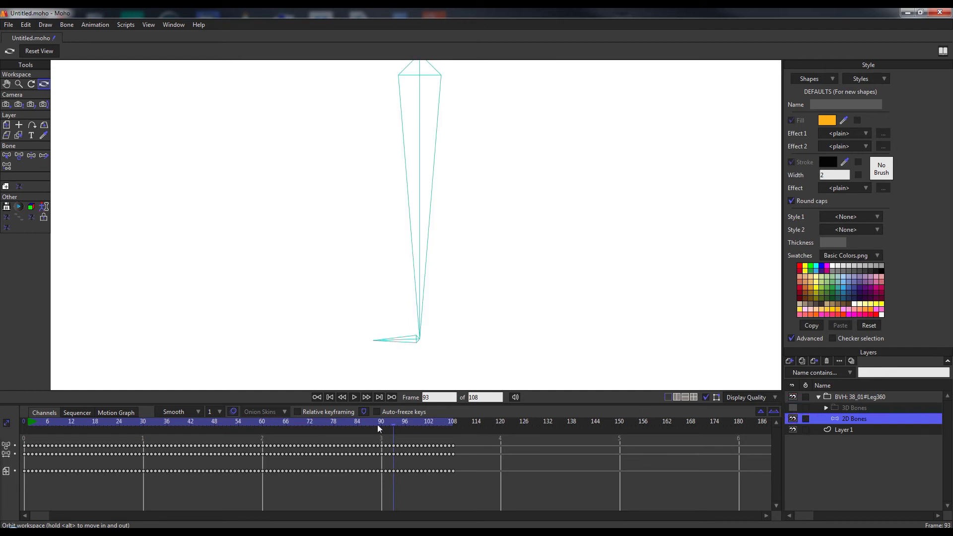
{"action": "mouse_move", "coordinate": [394, 424]}
{"action": "left_mouse_down"}
{"action": "mouse_move", "coordinate": [403, 424]}
{"action": "mouse_move", "coordinate": [353, 428]}
{"action": "mouse_move", "coordinate": [380, 432]}
{"action": "left_mouse_up"}
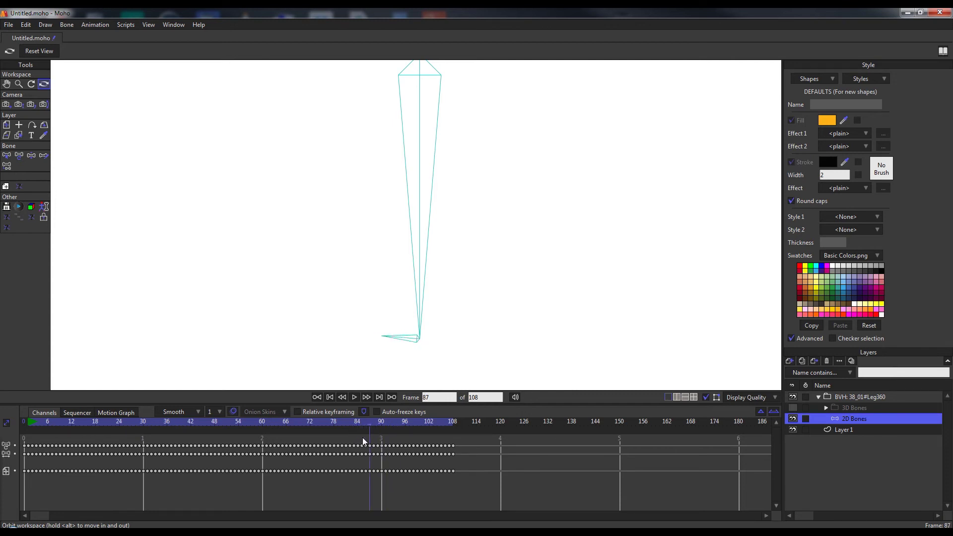
{"action": "left_click_drag", "start_coordinate": [321, 437], "coordinate": [368, 440]}
{"action": "key", "text": "Home"}
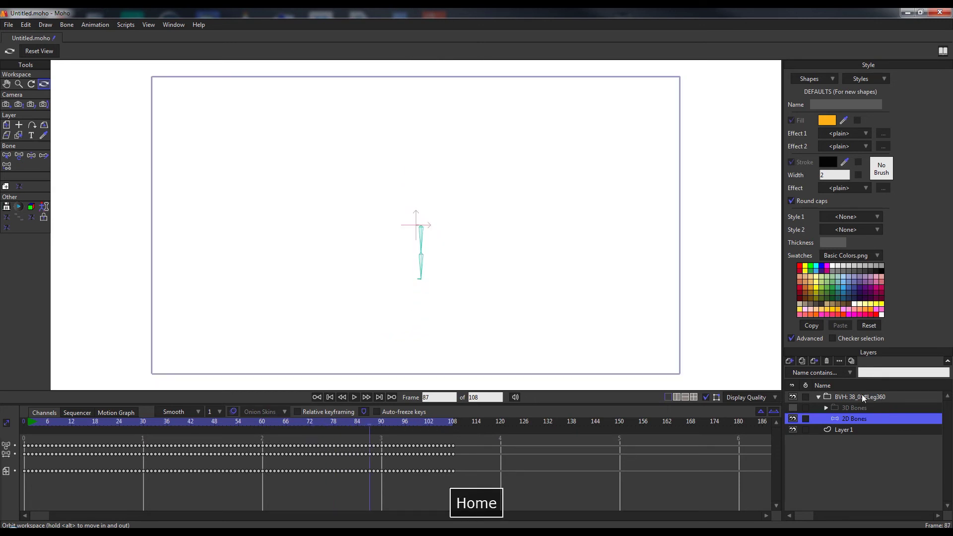
{"action": "left_click", "coordinate": [793, 408]}
{"action": "scroll", "coordinate": [437, 278], "scroll_direction": "up", "scroll_amount": 5}
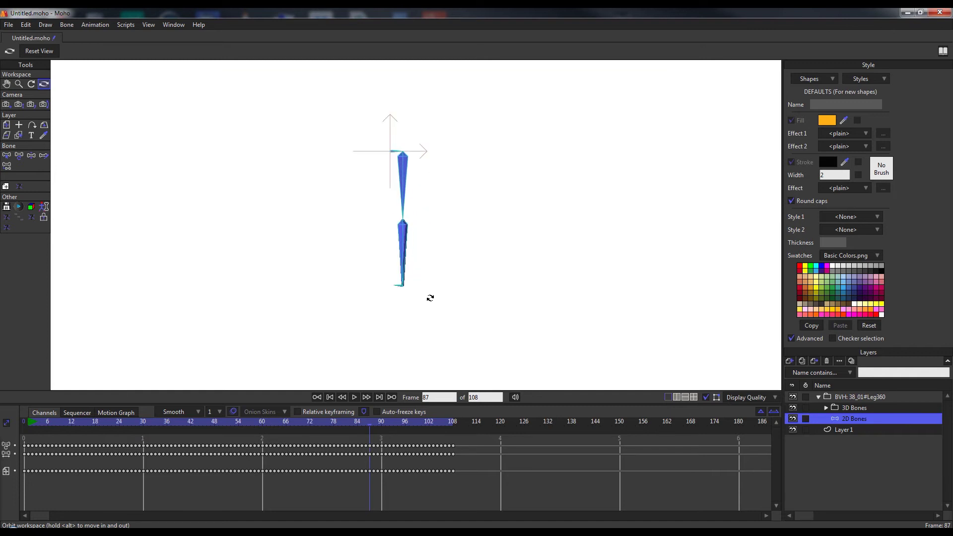
{"action": "left_click", "coordinate": [335, 398]}
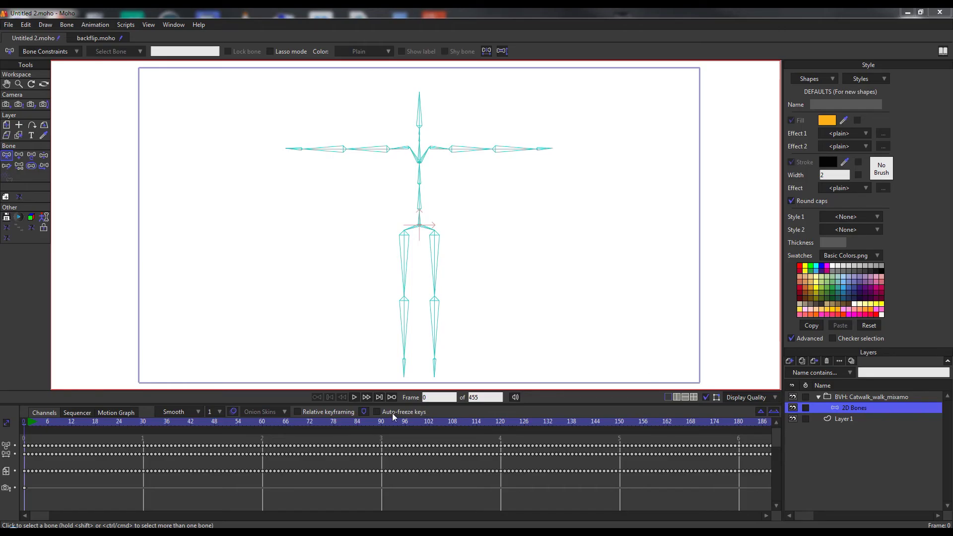
Step: Select the left and right hand bones in the Catwalk_walk_mixamo 2D Bones layer and play the walk
{"action": "left_click", "coordinate": [548, 152], "text": "shift"}
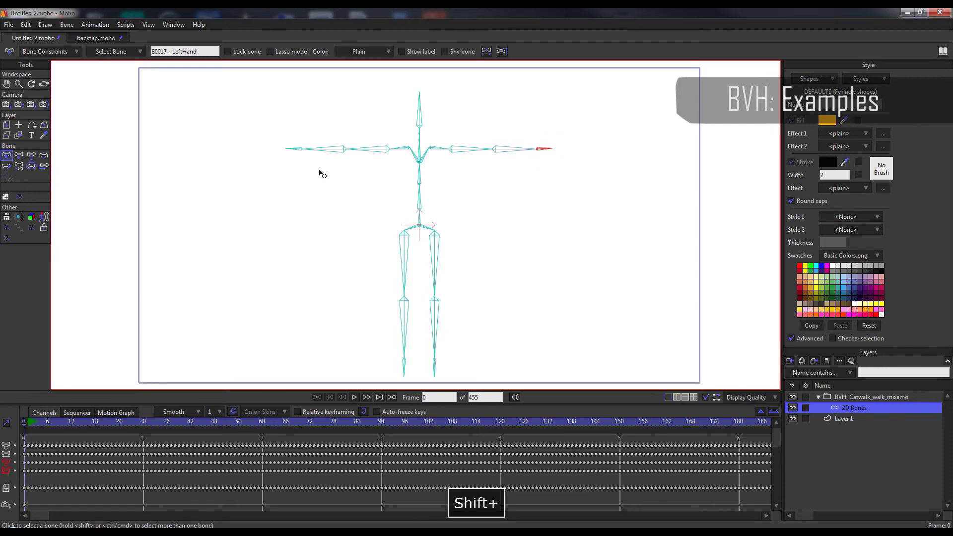
{"action": "left_click", "coordinate": [299, 152], "text": "shift"}
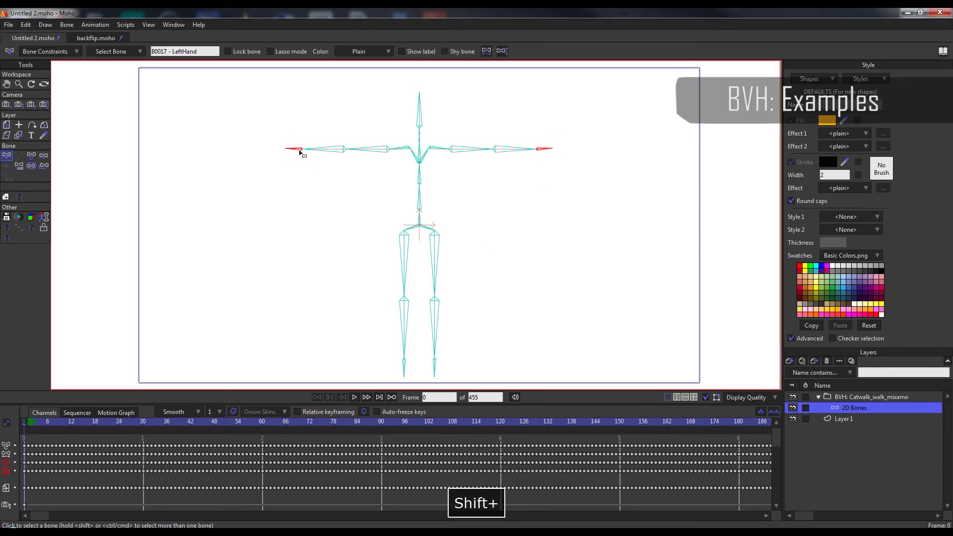
{"action": "left_click", "coordinate": [355, 397]}
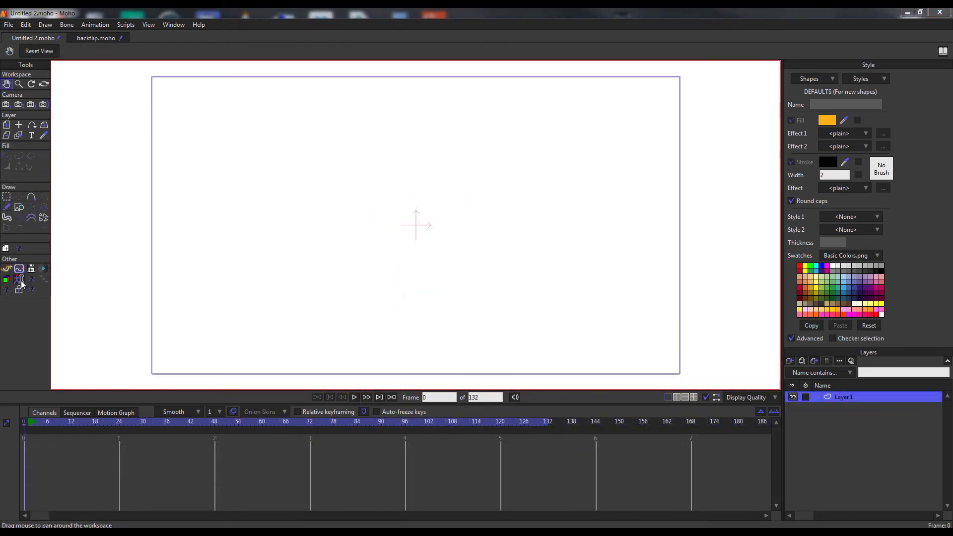
Step: Import D:\Data\BVH\Back_flip.bvh with the BVH Bones script, using pink (E9559B) as the bone colour
{"action": "left_click", "coordinate": [21, 282]}
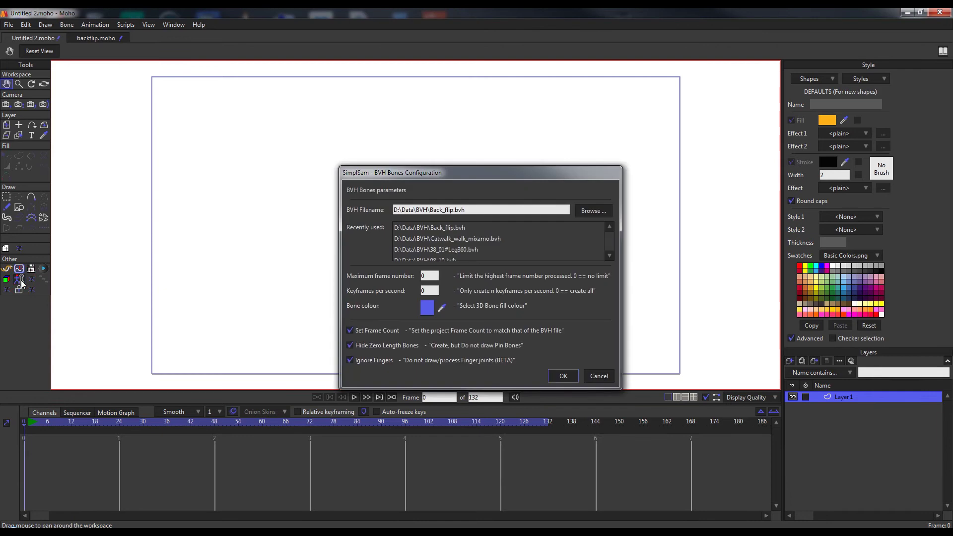
{"action": "left_click", "coordinate": [430, 308]}
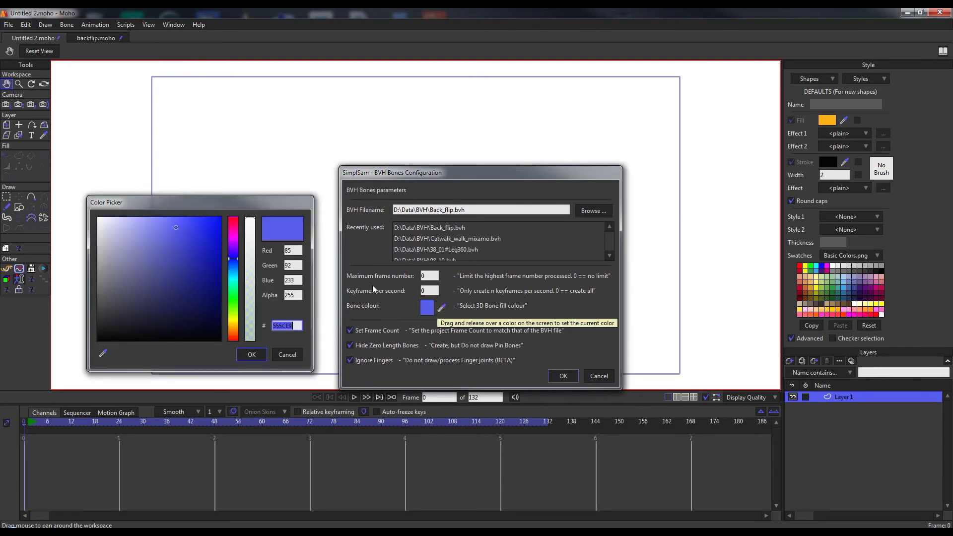
{"action": "left_click", "coordinate": [236, 230]}
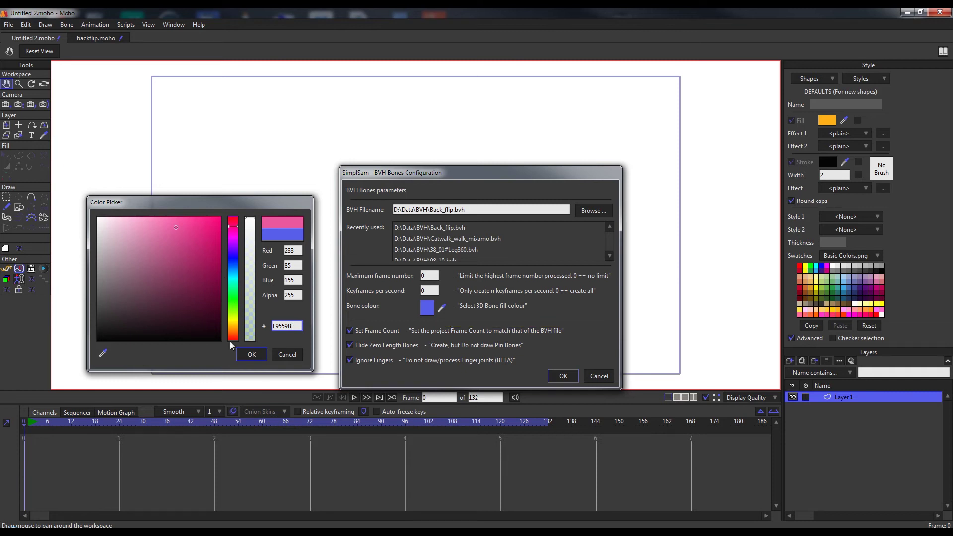
{"action": "left_click", "coordinate": [252, 355]}
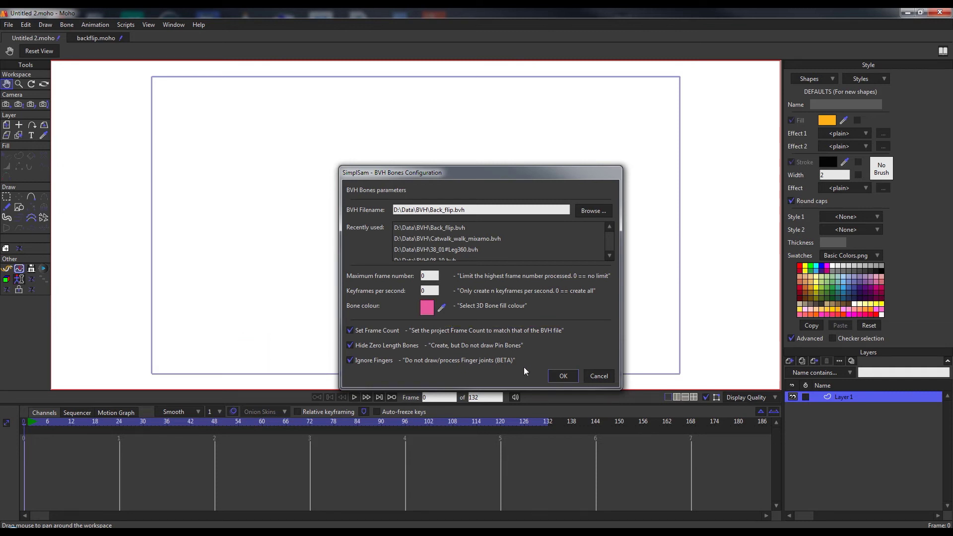
{"action": "left_click", "coordinate": [561, 377]}
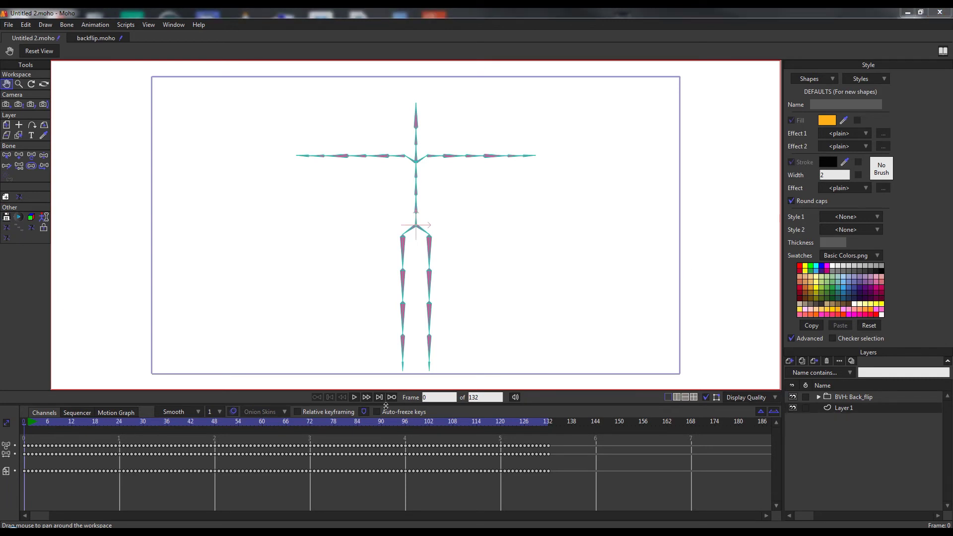
Step: Play the back flip animation with its 3D bones shown and rewind to frame 0
{"action": "left_click", "coordinate": [354, 398]}
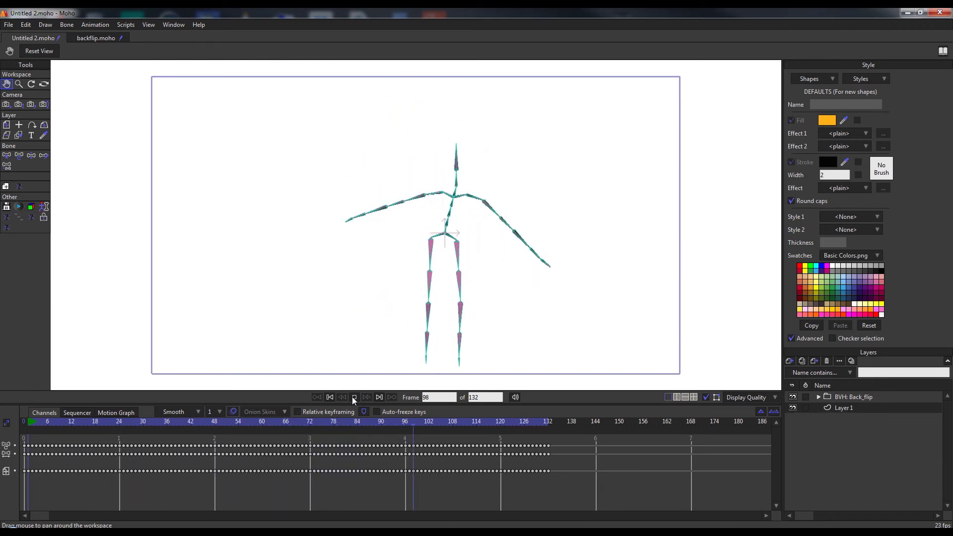
{"action": "left_click", "coordinate": [354, 397]}
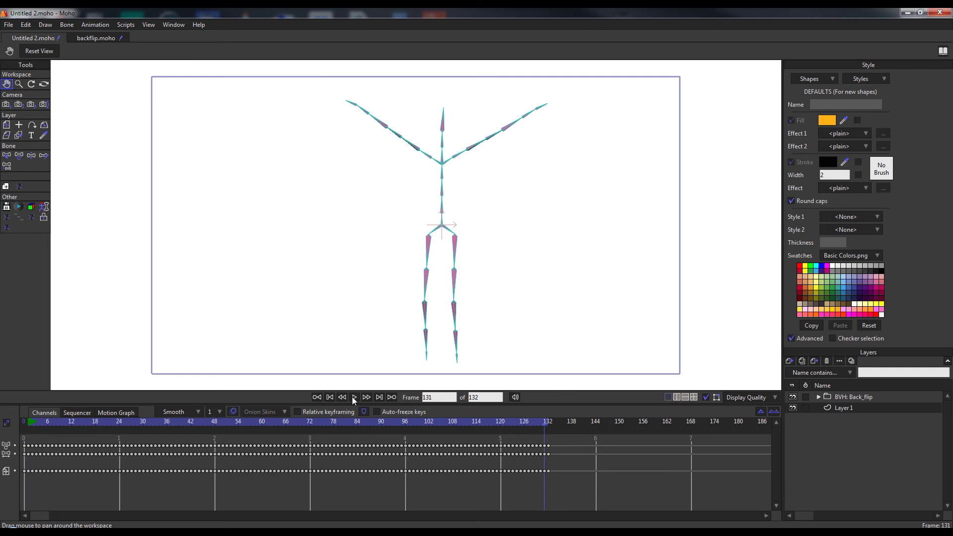
{"action": "left_click", "coordinate": [331, 398]}
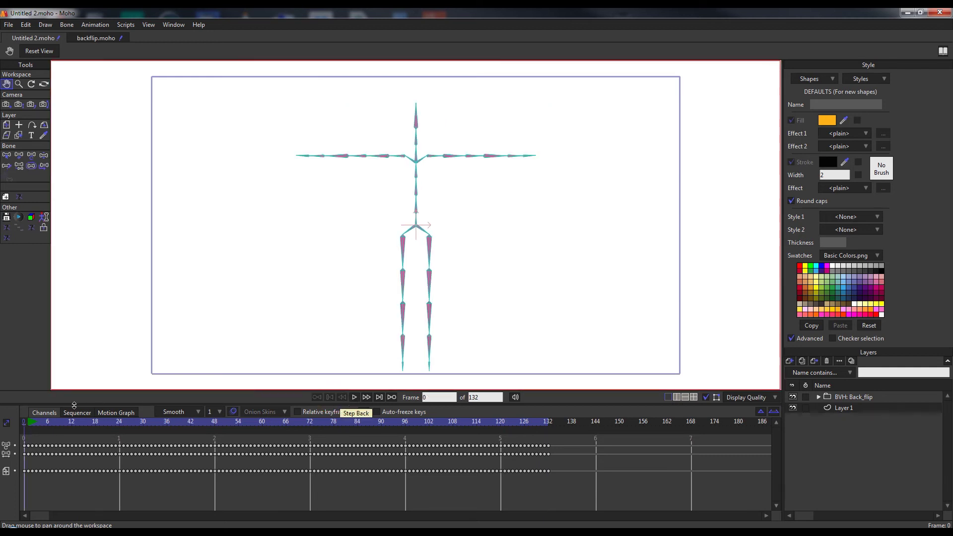
Step: Hide the BVH: Back_flip group and play the back flip with only the 2D bone outlines
{"action": "left_click_drag", "start_coordinate": [27, 430], "coordinate": [534, 482]}
{"action": "key", "text": "ctrl+shift+Left"}
{"action": "left_click", "coordinate": [793, 397]}
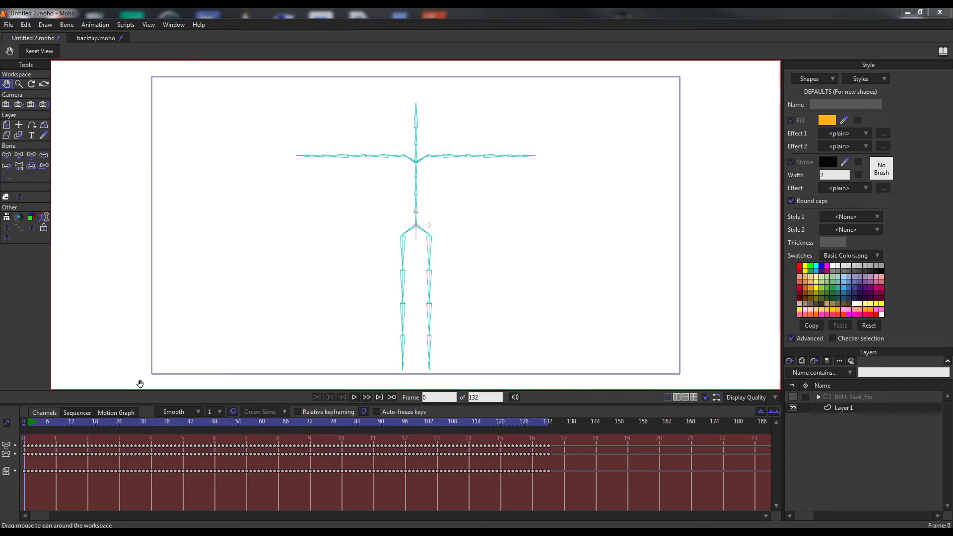
{"action": "left_click", "coordinate": [357, 397]}
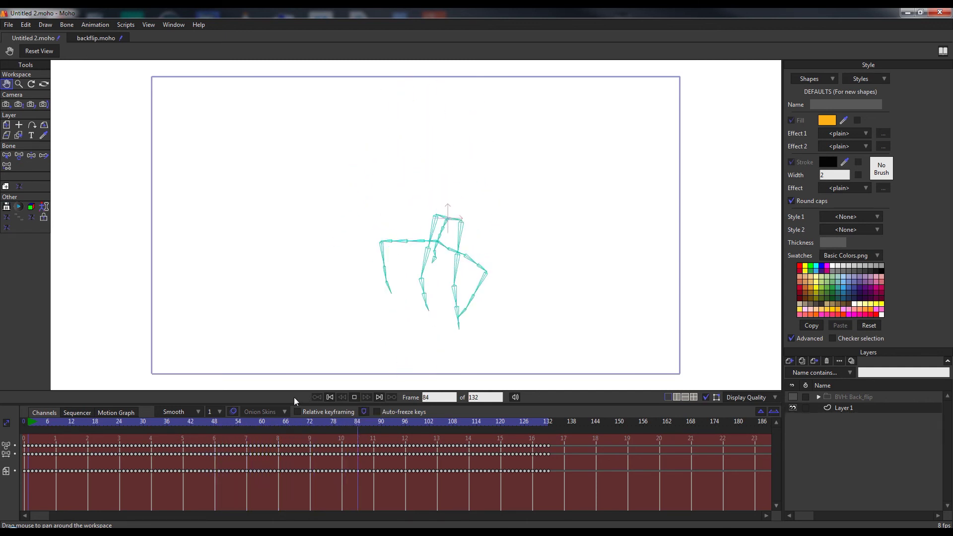
{"action": "left_click", "coordinate": [355, 397]}
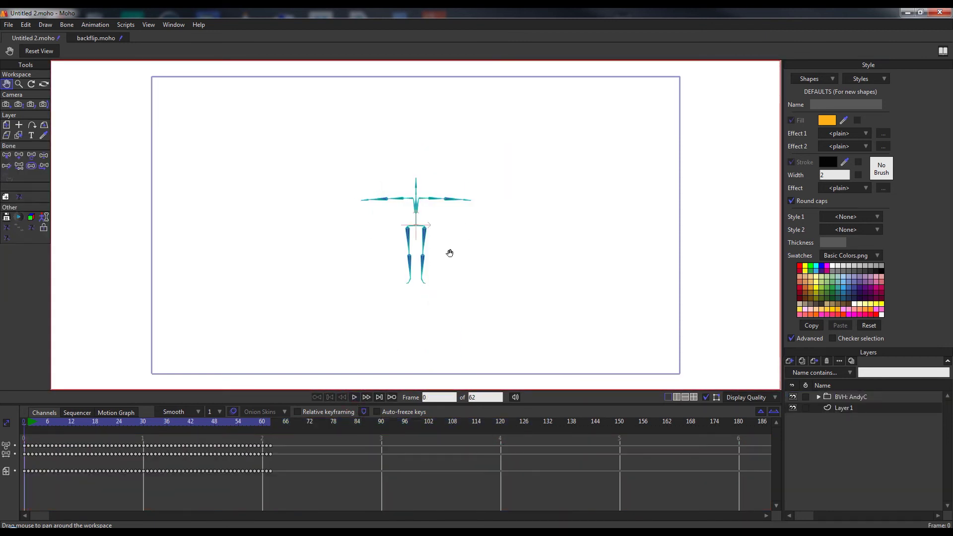
Step: Play the AndyC motion up close with its BVH group hidden and shown again, and play the Getup_Take_1 motion
{"action": "scroll", "coordinate": [449, 251], "scroll_direction": "up", "scroll_amount": 3}
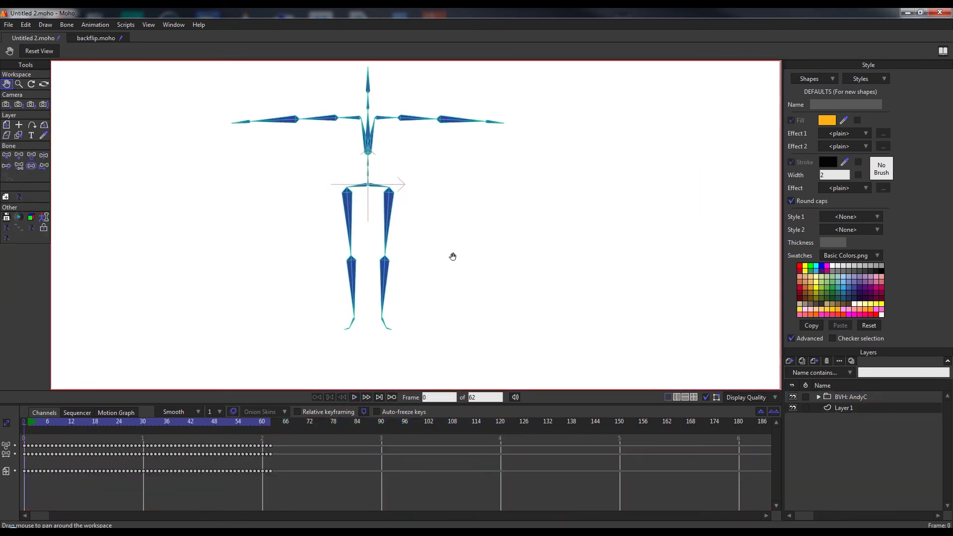
{"action": "scroll", "coordinate": [387, 157], "scroll_direction": "down", "scroll_amount": 4}
{"action": "scroll", "coordinate": [366, 142], "scroll_direction": "up", "scroll_amount": 2}
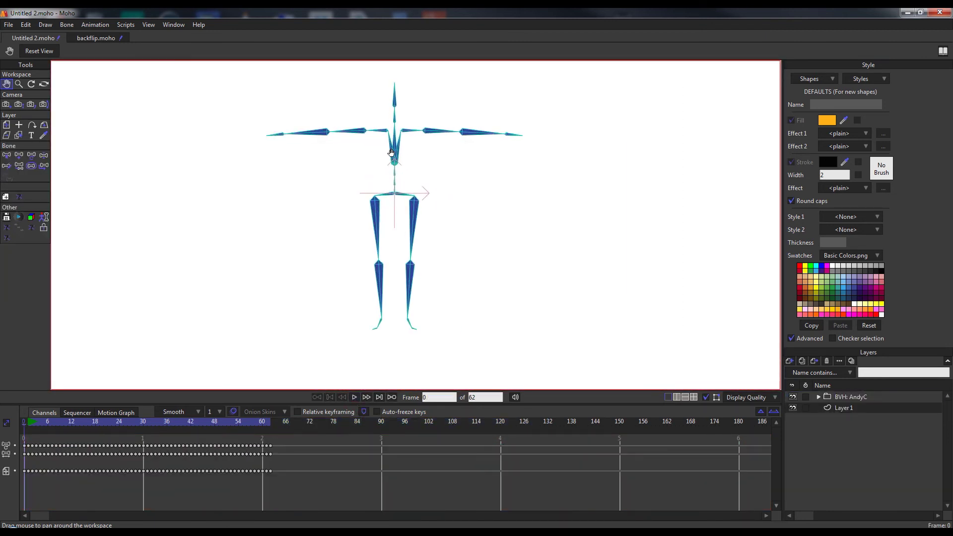
{"action": "scroll", "coordinate": [391, 153], "scroll_direction": "up", "scroll_amount": 1}
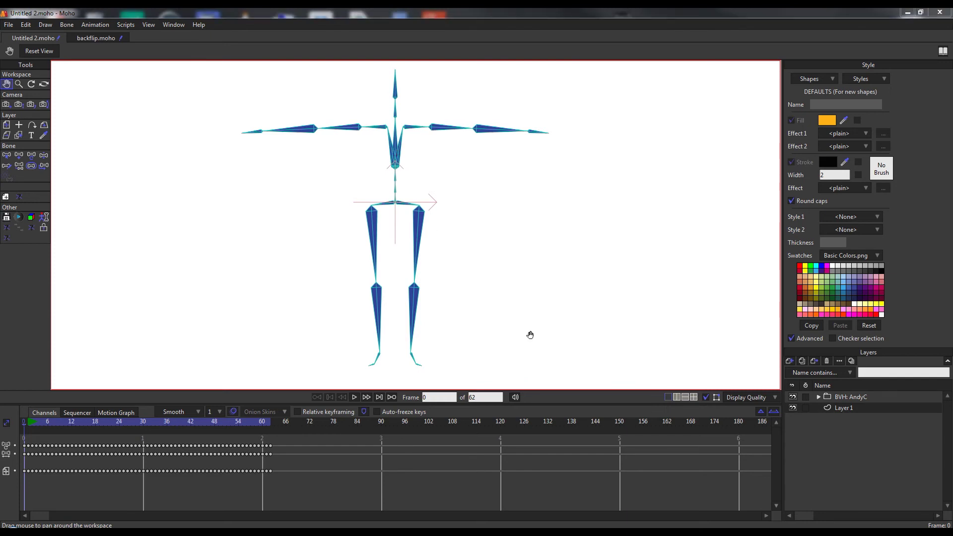
{"action": "left_click", "coordinate": [354, 397]}
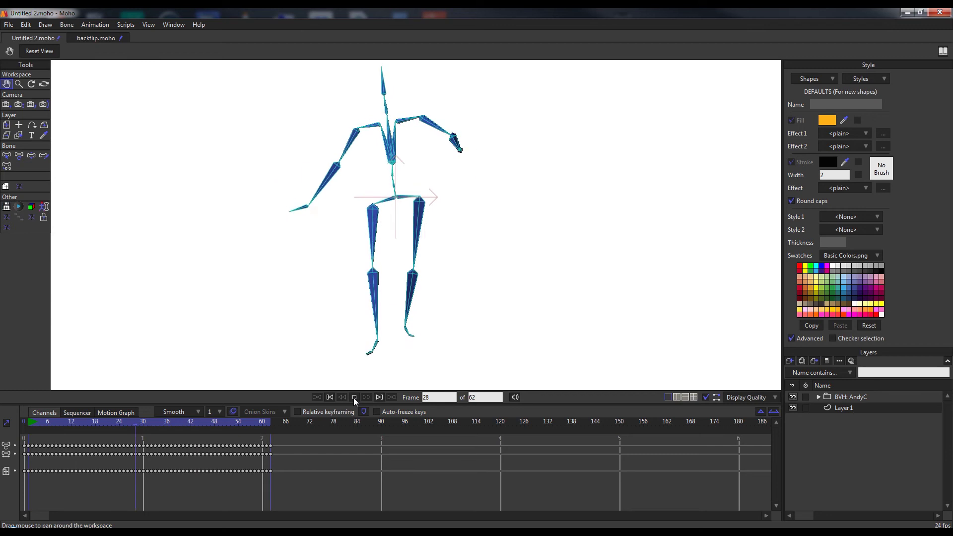
{"action": "left_click", "coordinate": [793, 397]}
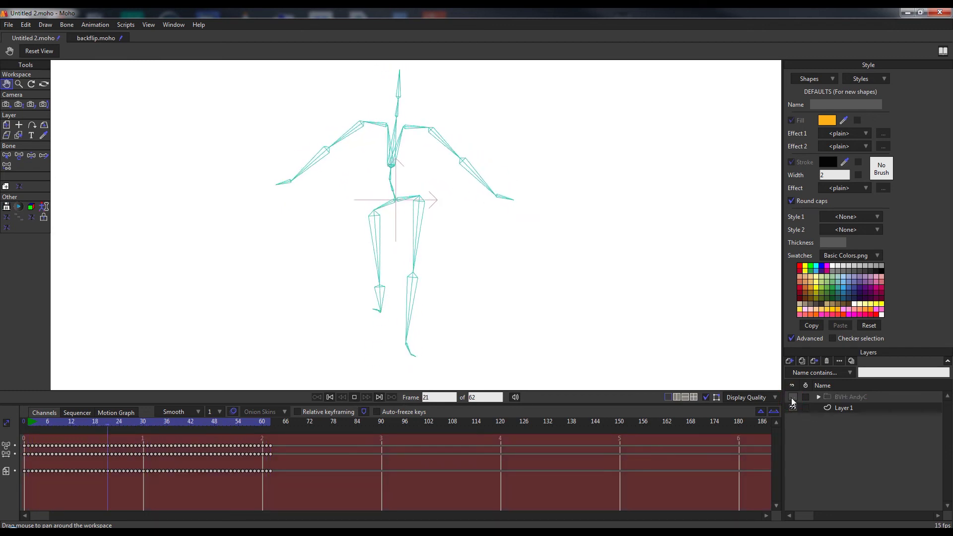
{"action": "left_click", "coordinate": [793, 397]}
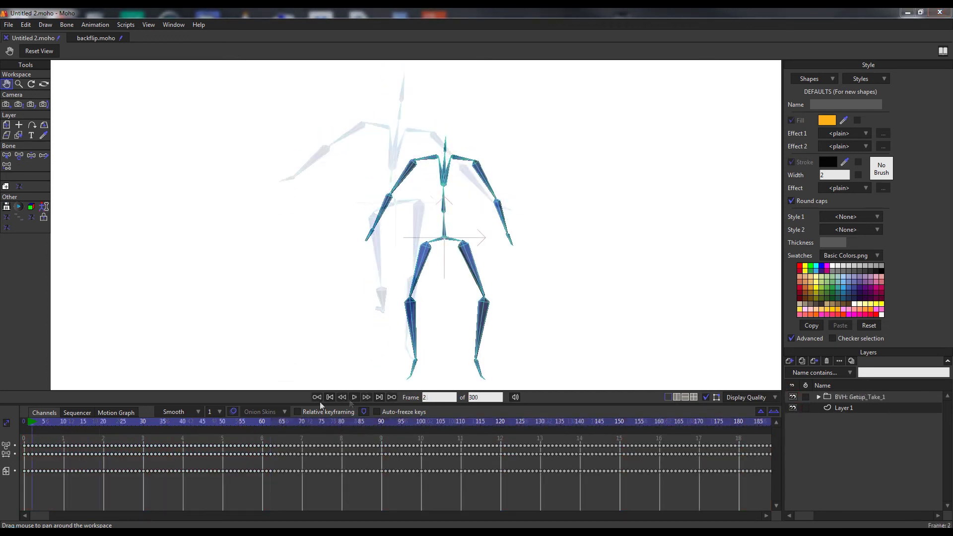
{"action": "left_click", "coordinate": [354, 397]}
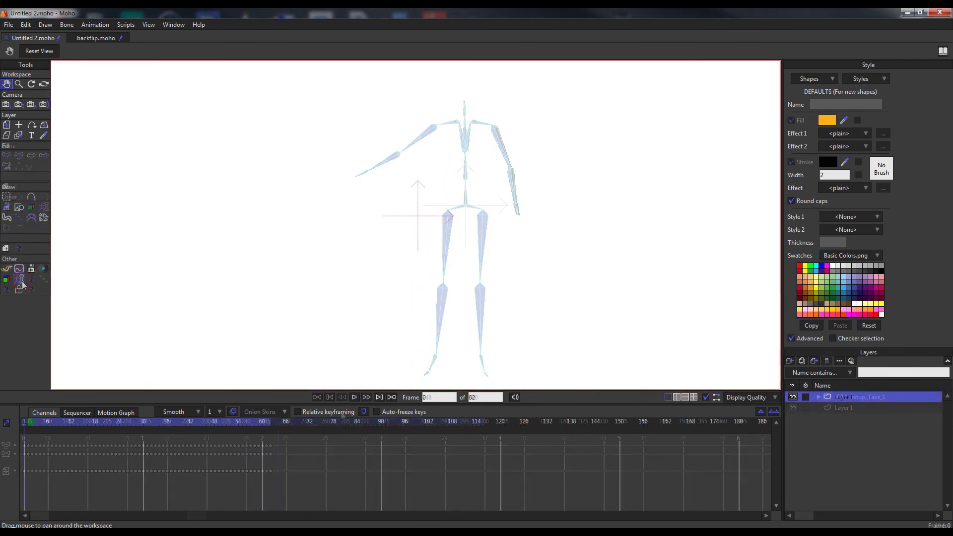
Step: Import D:\Data\BVH\AndyC.bvh with the BVH Bones script, limiting it to 5 keyframes per second
{"action": "left_click", "coordinate": [20, 280]}
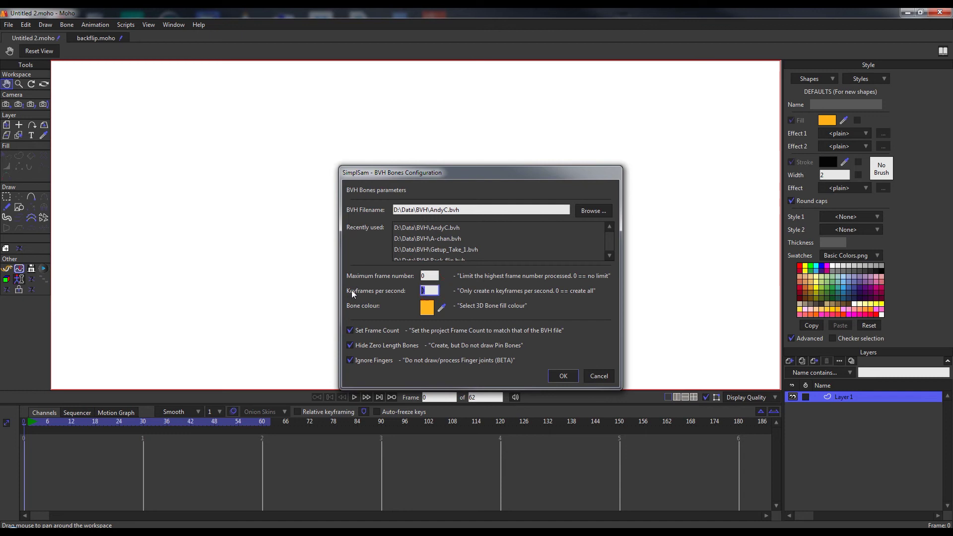
{"action": "type", "text": "3"}
{"action": "type", "text": "5"}
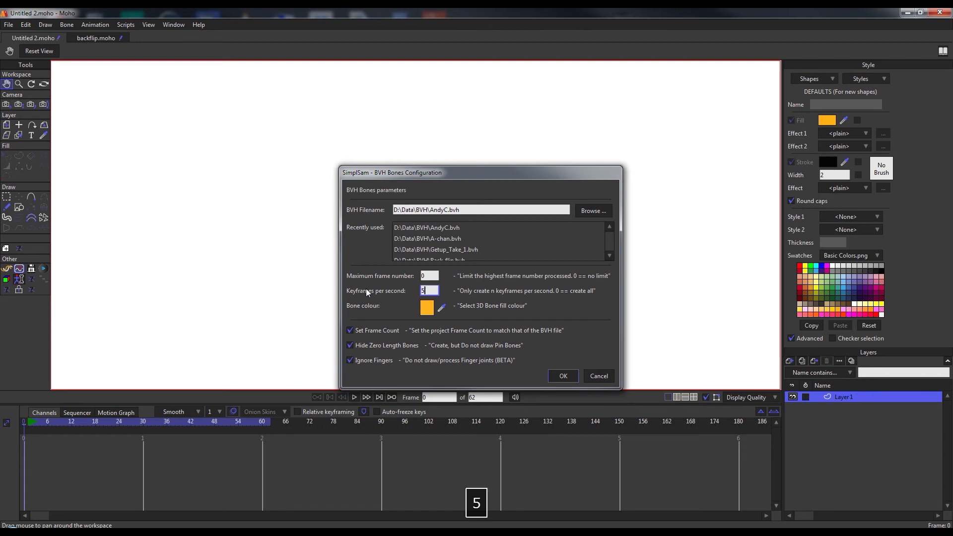
{"action": "left_click", "coordinate": [563, 376]}
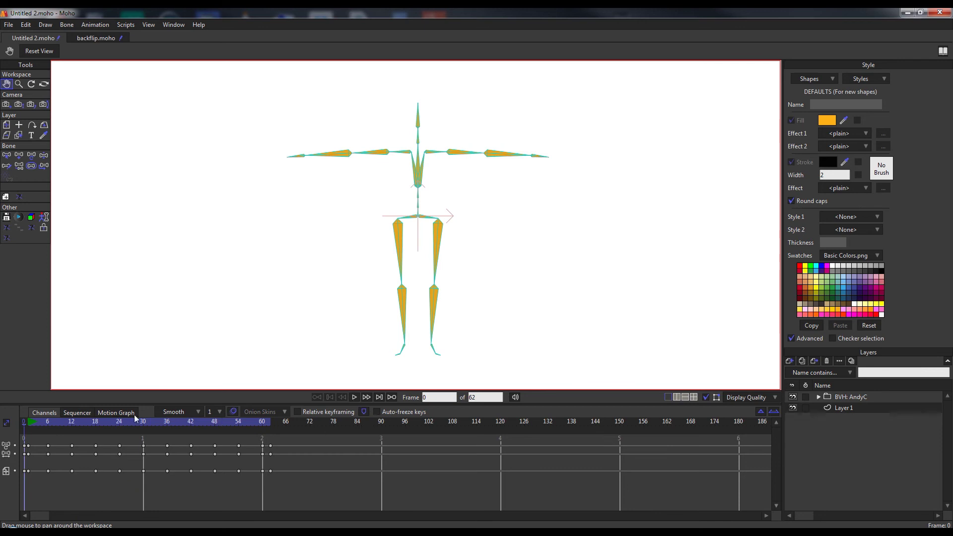
Step: Scrub the reduced-keyframe AndyC motion to frame 61, select the BVH: AndyC group, and play it from frame 0
{"action": "left_click_drag", "start_coordinate": [24, 428], "coordinate": [254, 445]}
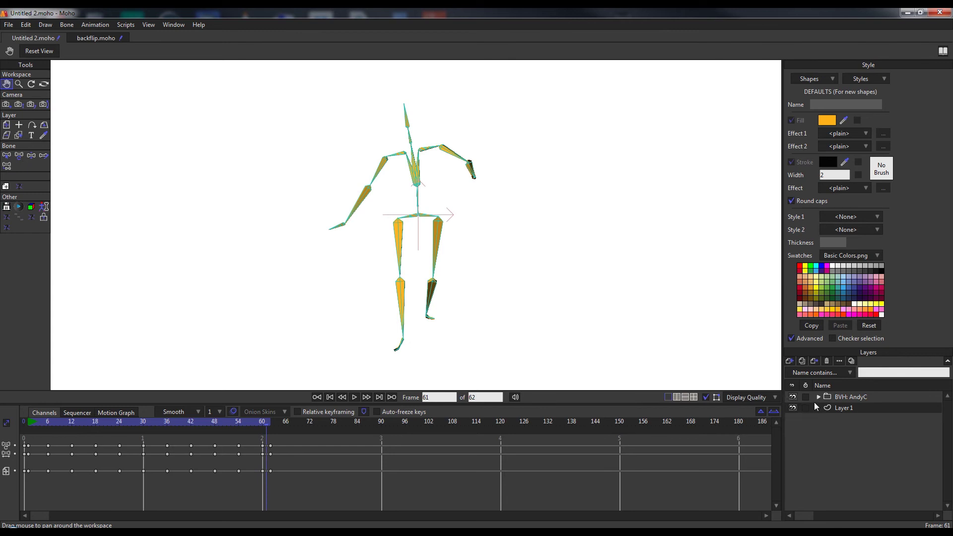
{"action": "left_click", "coordinate": [844, 400]}
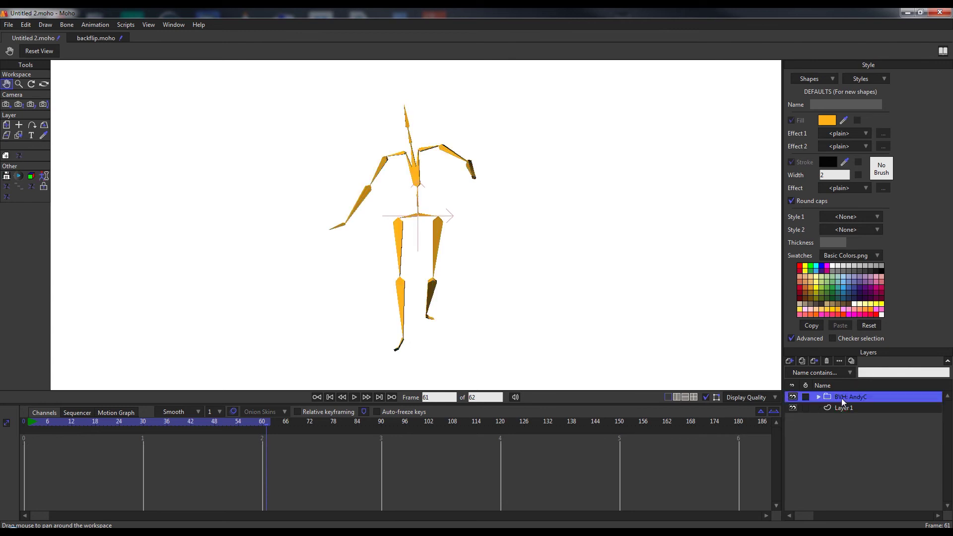
{"action": "left_click", "coordinate": [330, 398]}
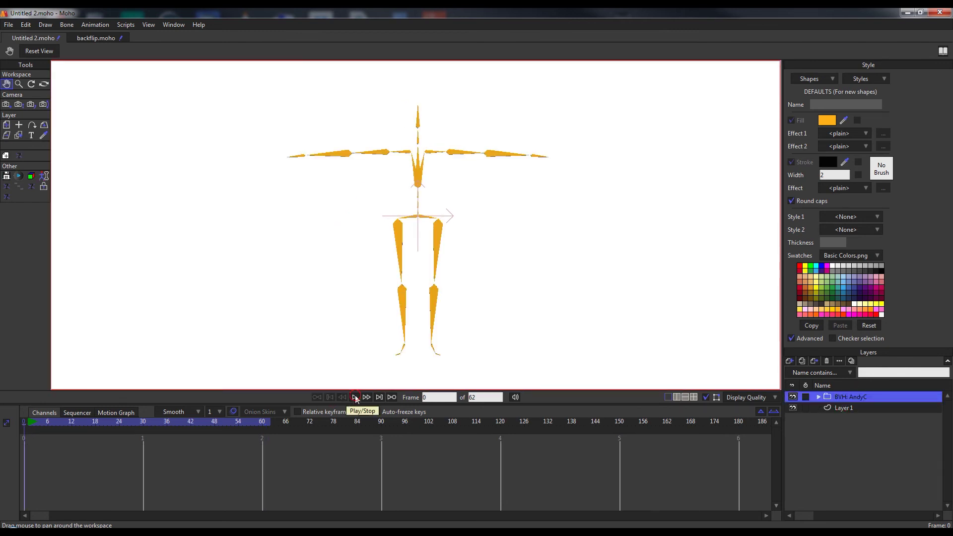
{"action": "left_click", "coordinate": [355, 397]}
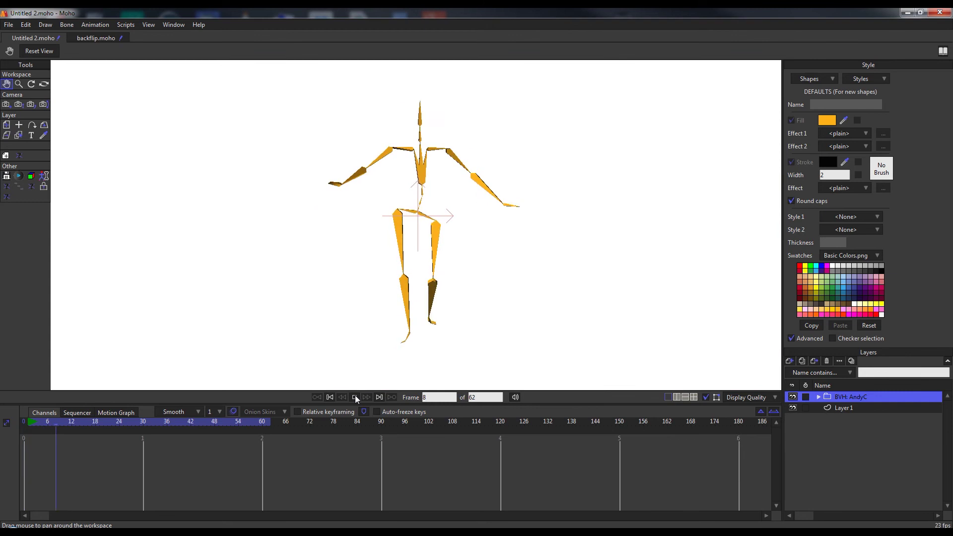
{"action": "left_click", "coordinate": [329, 397]}
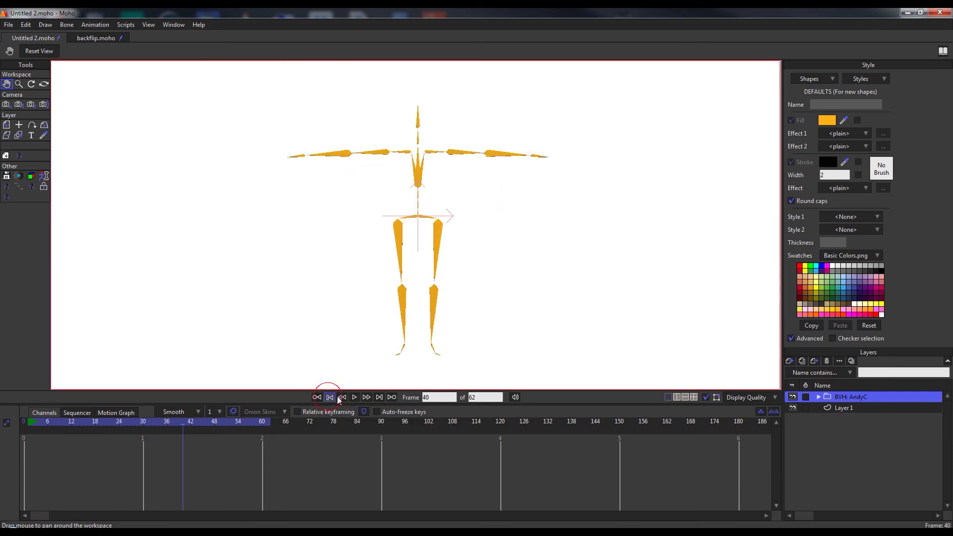
Step: Expand the BVH: AndyC group, select the 2D Bones layer, and hide the 3D Bones group
{"action": "left_click", "coordinate": [818, 397]}
{"action": "left_click", "coordinate": [855, 419]}
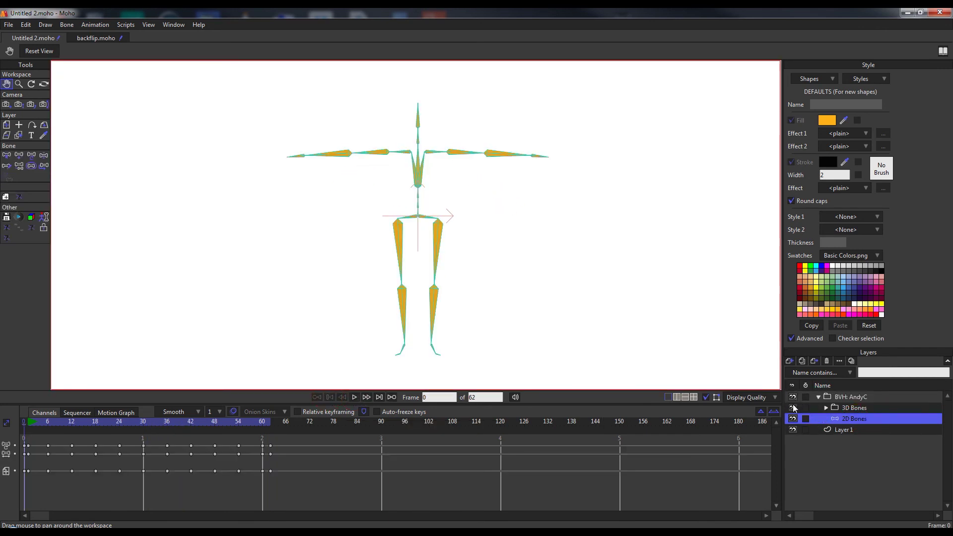
{"action": "left_click", "coordinate": [793, 408]}
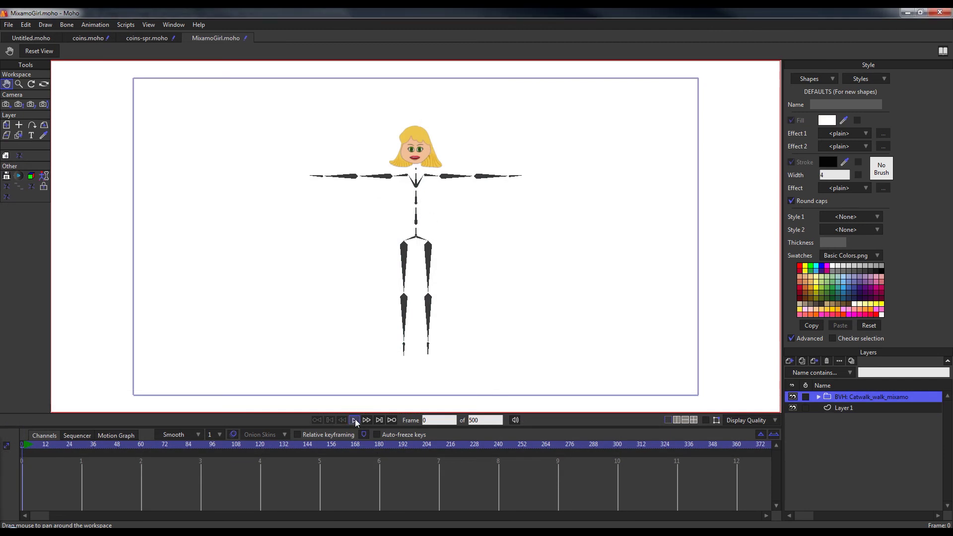
Step: Play the Catwalk_walk_mixamo animation of the blonde-headed character in MixamoGirl.moho
{"action": "left_click", "coordinate": [355, 419]}
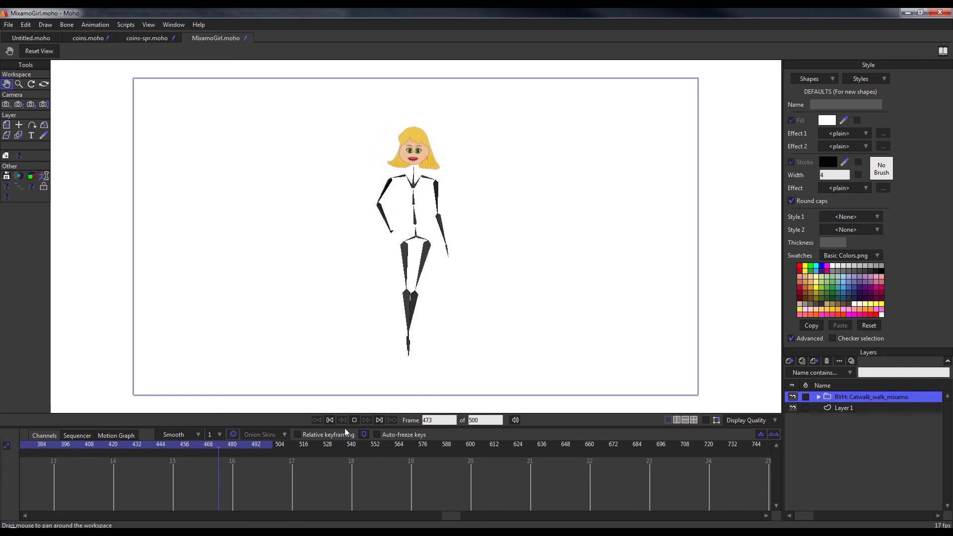
{"action": "left_click", "coordinate": [353, 421]}
{"action": "left_click", "coordinate": [353, 420]}
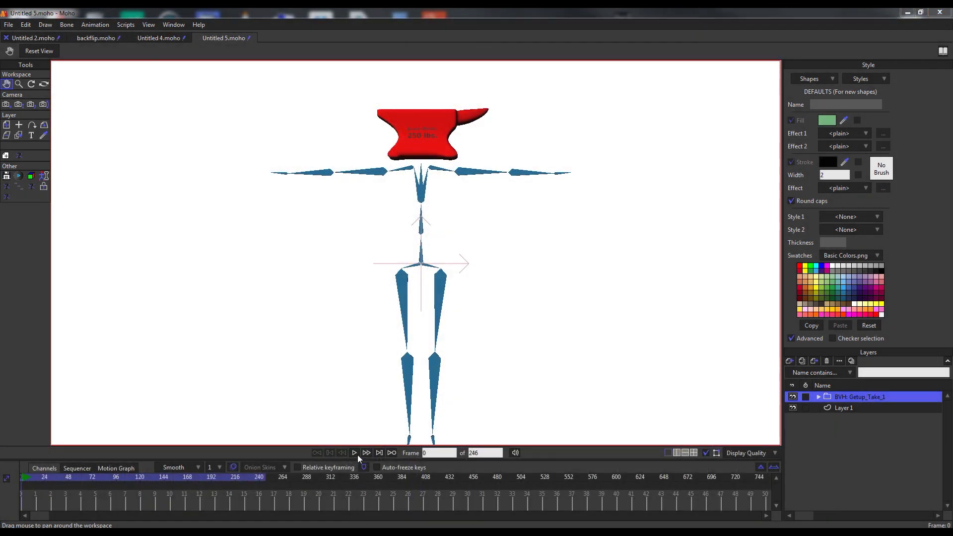
Step: Play the Getup_Take_1 animation of the anvil-headed skeleton in Untitled 5.moho
{"action": "left_click", "coordinate": [356, 453]}
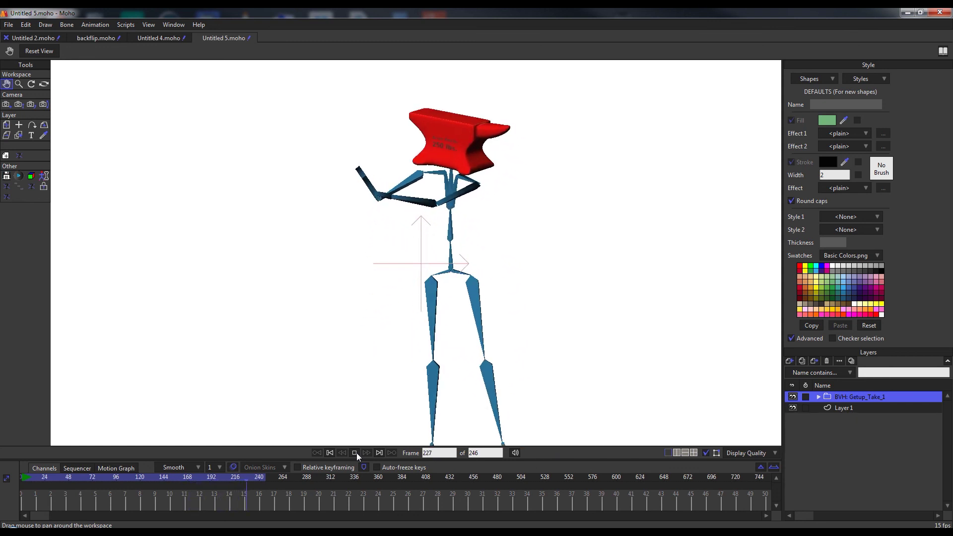
{"action": "left_click", "coordinate": [356, 452]}
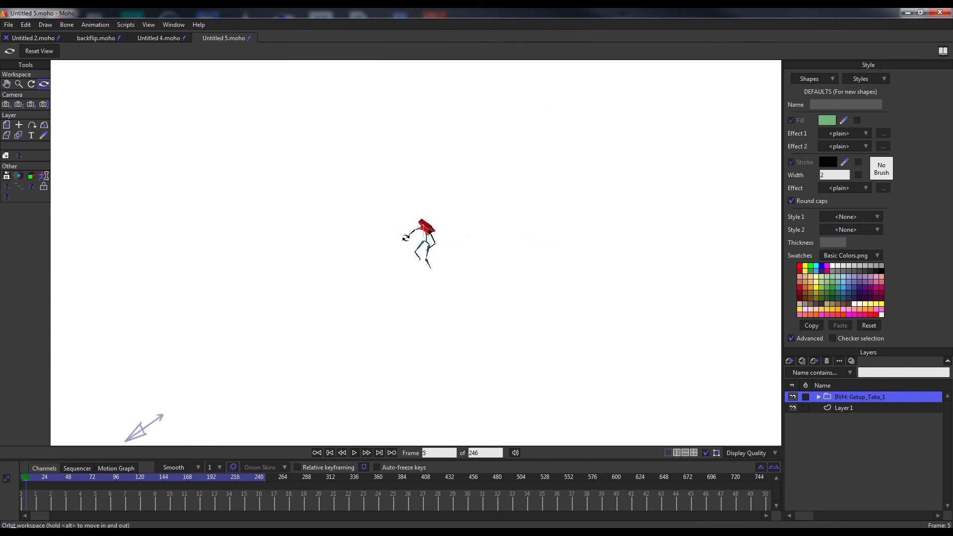
Step: Play the Getup_Take_1 animation from frame 5 with the anvil-headed skeleton enlarged and viewed from the front, and stop playback
{"action": "scroll", "coordinate": [406, 238], "scroll_direction": "up", "scroll_amount": 8}
{"action": "left_click_drag", "start_coordinate": [585, 347], "coordinate": [632, 242]}
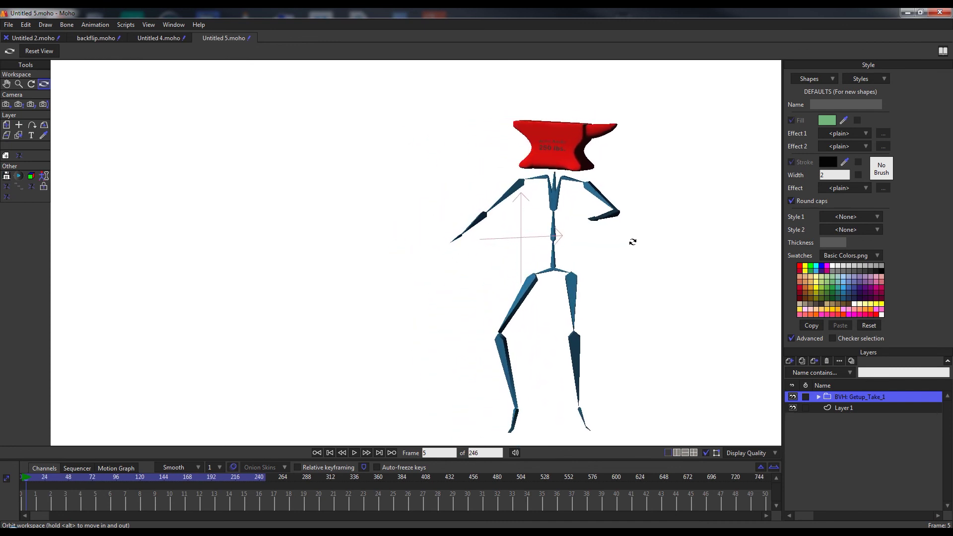
{"action": "left_click", "coordinate": [354, 453]}
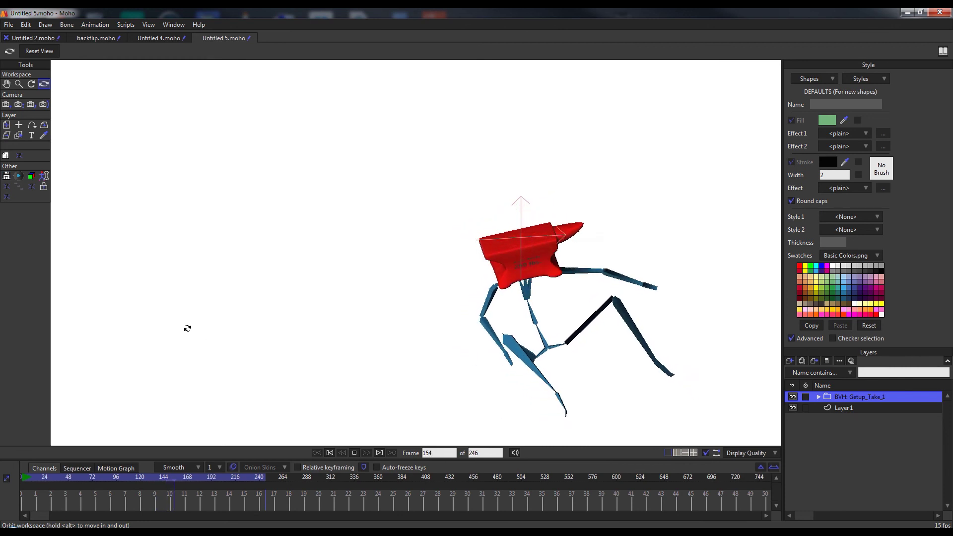
{"action": "left_click", "coordinate": [354, 452]}
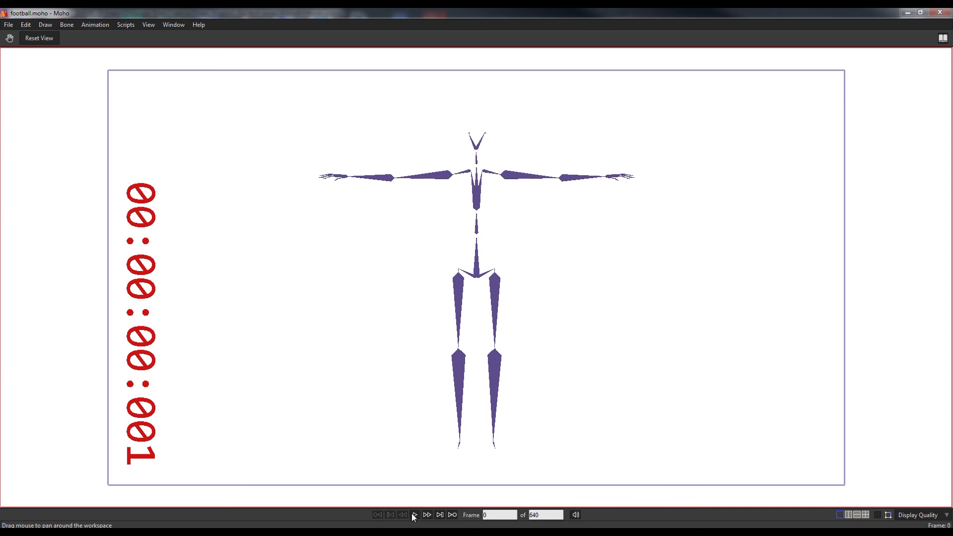
Step: Play the skeleton animation in football.moho from frame 0
{"action": "left_click", "coordinate": [415, 515]}
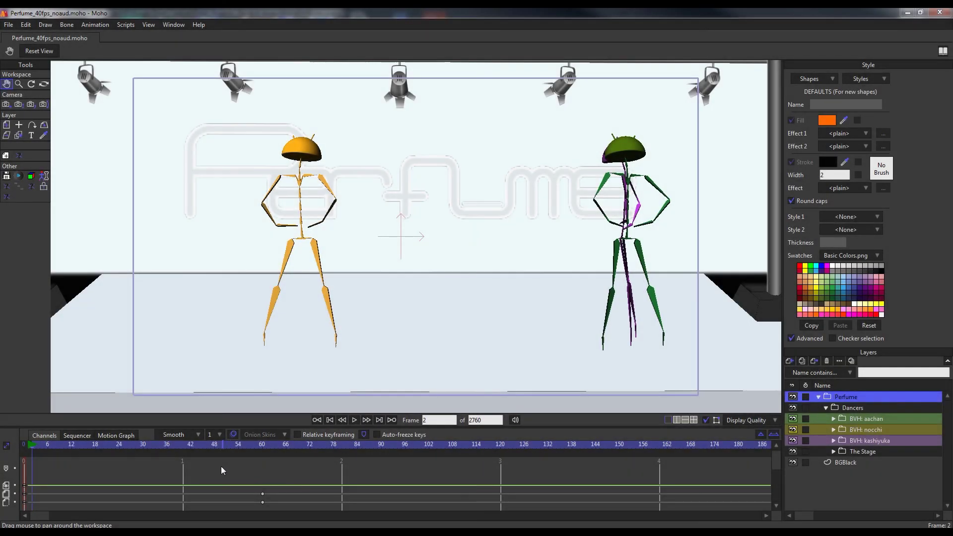
Step: Play the three-dancer stage animation in Perfume_40fps_noaud.moho from frame 2 and examine the dancers up close
{"action": "left_click", "coordinate": [355, 420]}
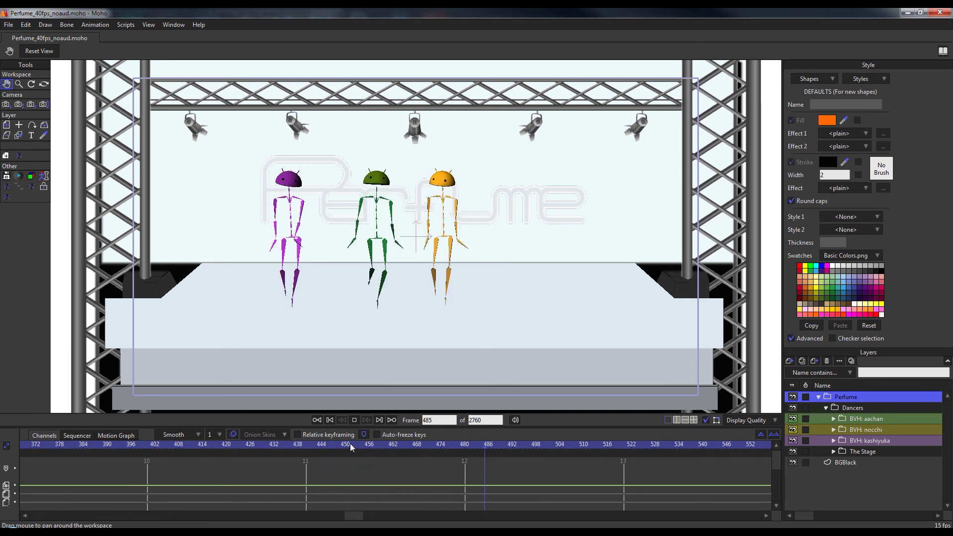
{"action": "scroll", "coordinate": [301, 300], "scroll_direction": "up", "scroll_amount": 3}
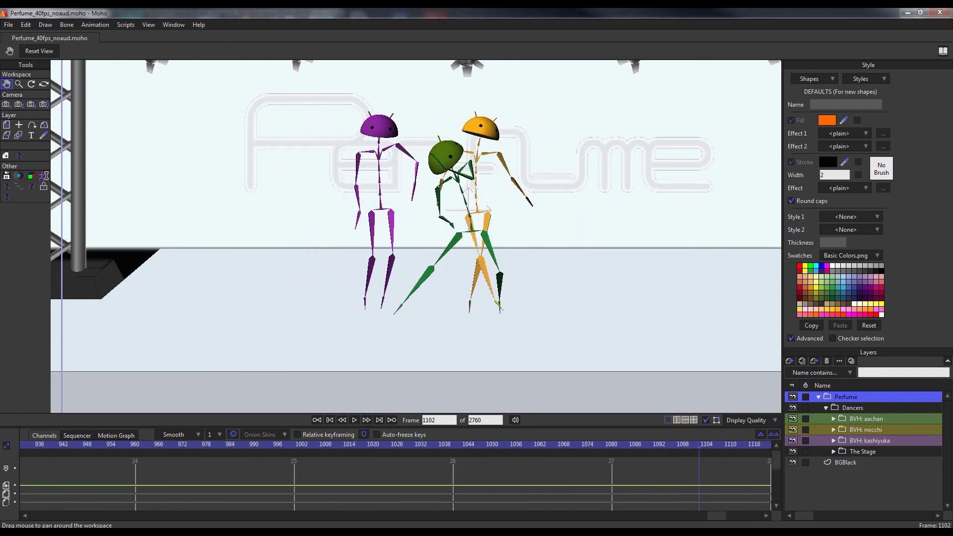
Step: Select the 2D Bones layer of the purple dancer's BVH: kashiyuka group and play the dance from frame 1102
{"action": "left_click", "coordinate": [379, 199], "text": "ctrl+alt"}
{"action": "left_click", "coordinate": [354, 421]}
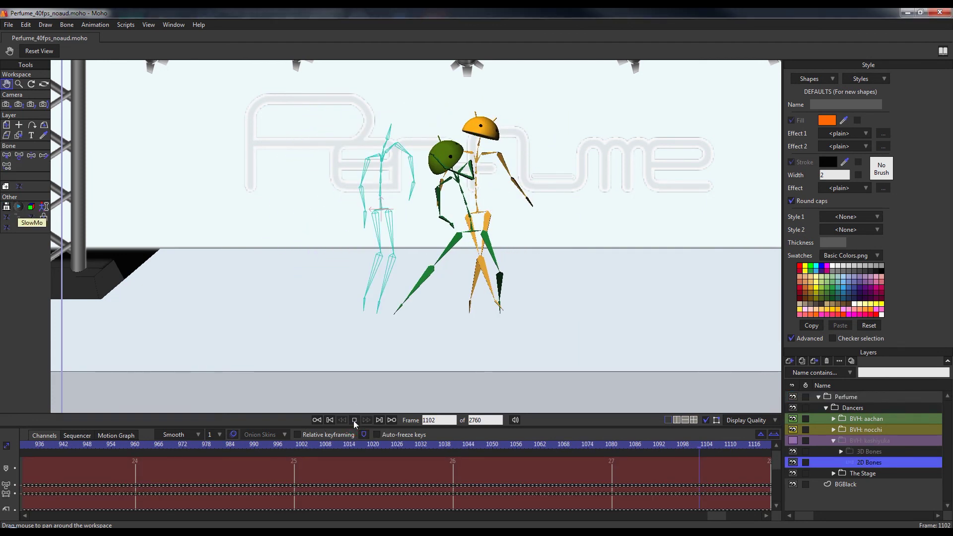